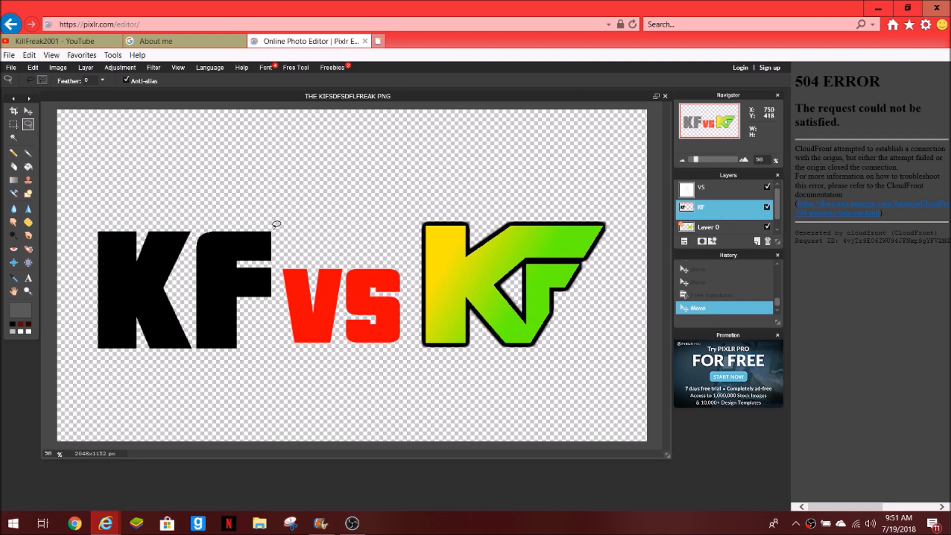
Lasso the F's lower-right half along a diagonal, erase it with the Eraser, and clear the selection.
left_click_drag(271, 231, 197, 351)
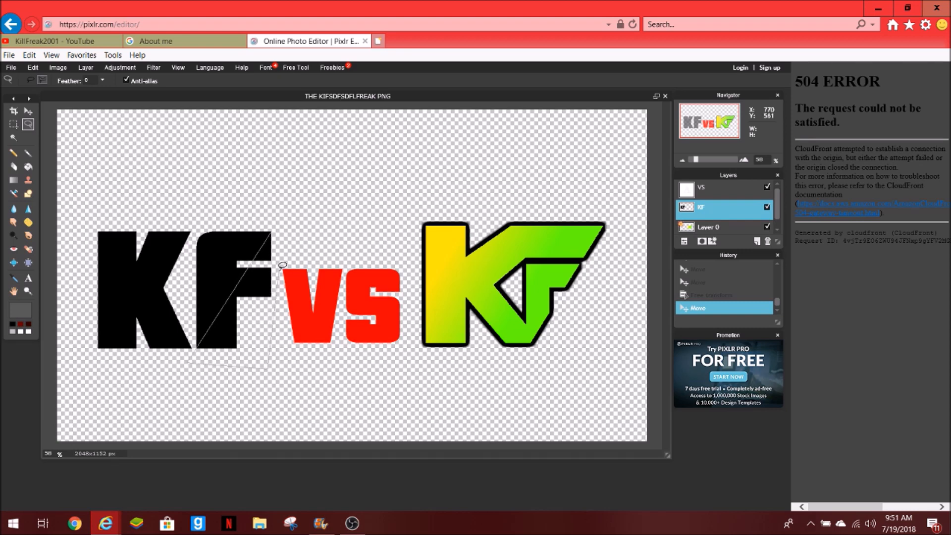
left_click(275, 226)
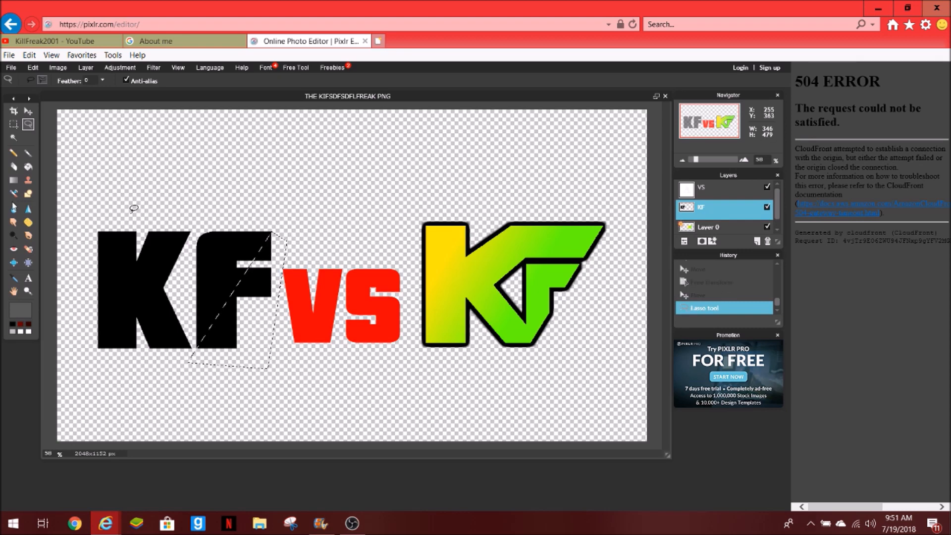
left_click(14, 166)
mouse_move(110, 202)
left_mouse_down()
mouse_move(330, 248)
mouse_move(292, 198)
mouse_move(329, 187)
left_mouse_up()
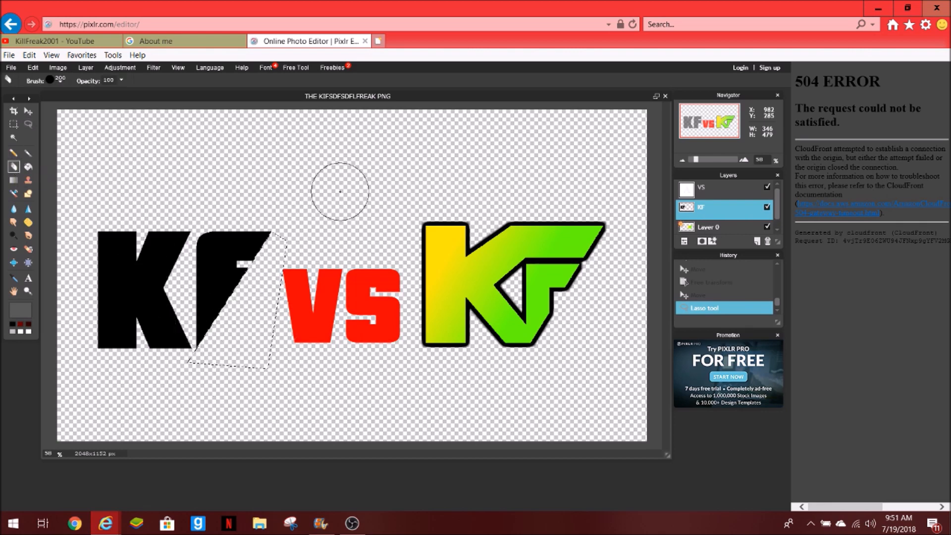
left_click(13, 137)
left_click(48, 147)
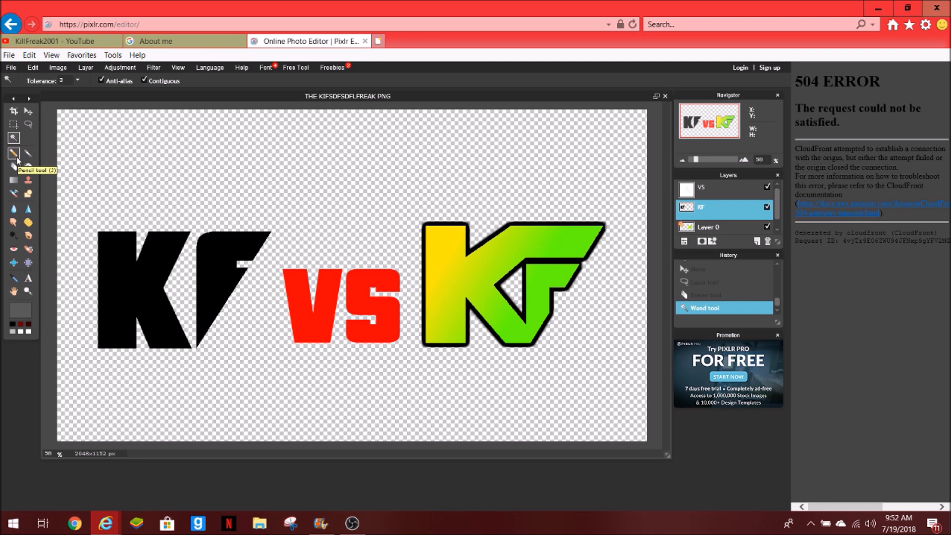
Erase a rectangular area beneath the F's middle arm to narrow its stem, and clear the selection.
left_click(13, 124)
mouse_move(218, 291)
left_mouse_down()
mouse_move(252, 331)
mouse_move(227, 245)
left_mouse_up()
left_click(16, 170)
left_click(28, 113)
left_click(14, 137)
scroll(171, 182, "down", 1)
left_click(117, 194)
Erase a horizontal strip about 223 by 26 px to separate the F's top bar from its lower part, and deselect it.
scroll(121, 200, "up", 2)
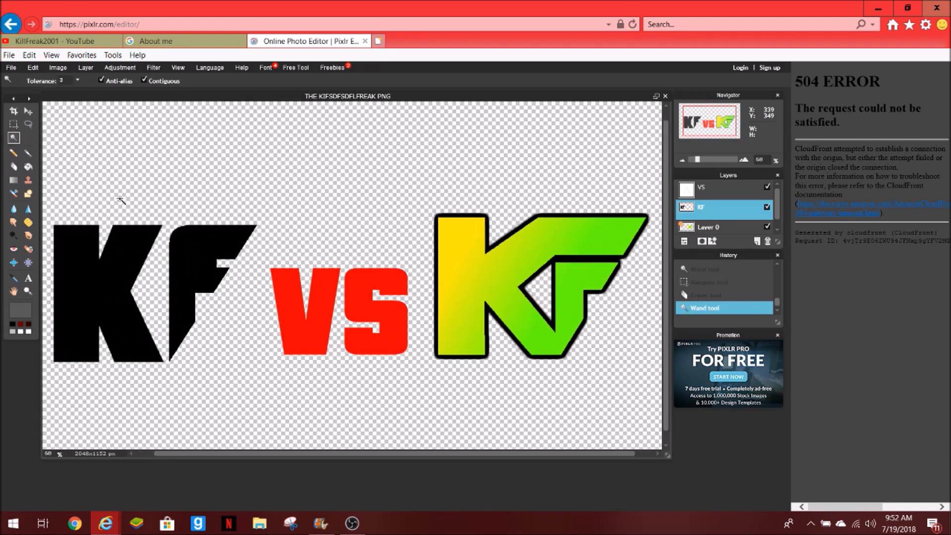
left_click(14, 128)
mouse_move(238, 257)
left_mouse_down()
mouse_move(164, 277)
mouse_move(164, 268)
mouse_move(188, 261)
left_mouse_up()
left_click(14, 167)
left_click(13, 137)
scroll(155, 169, "up", 1)
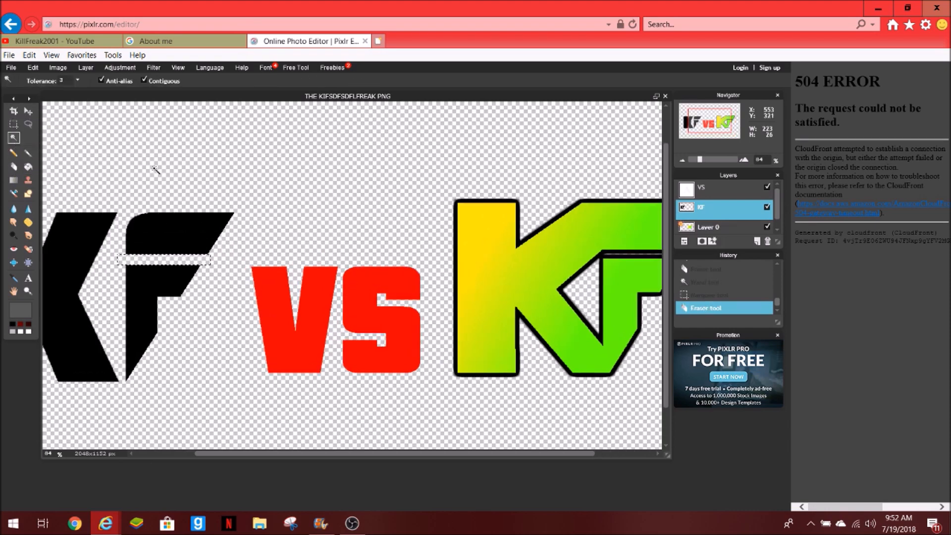
scroll(155, 169, "down", 3)
left_click(60, 218)
Lasso the upper corner of the black K's upper arm, about 274 by 170 px, erase it at a slant, and deselect.
scroll(59, 219, "up", 2)
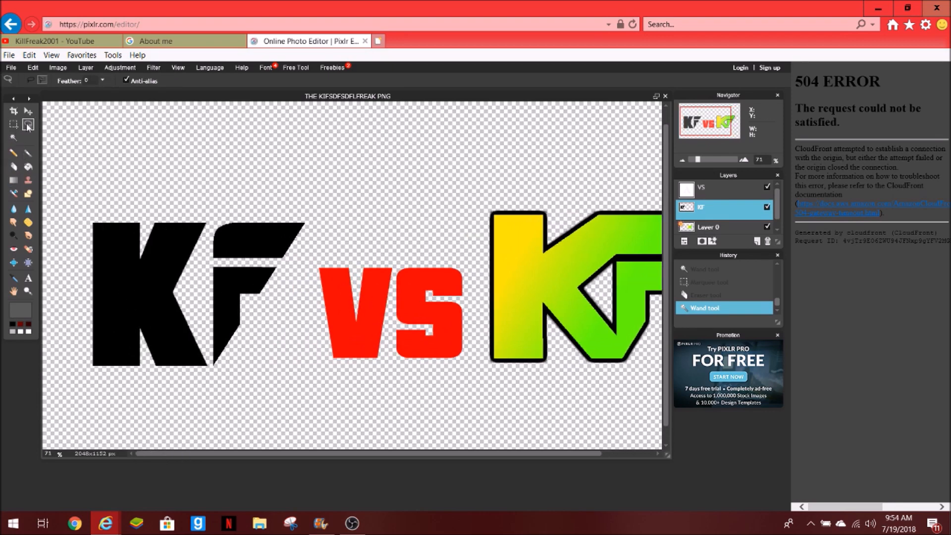
left_click(141, 257)
left_click(144, 198)
left_click(142, 257)
left_click(14, 166)
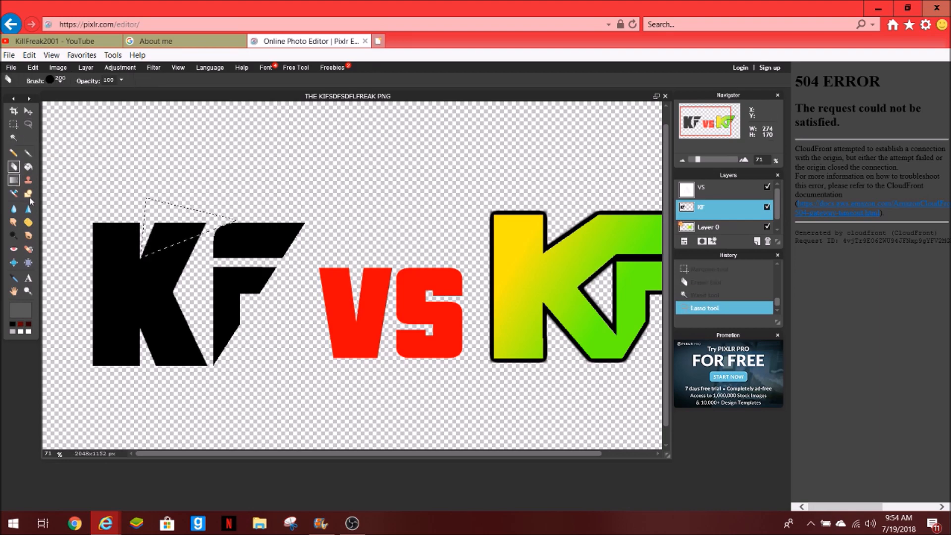
left_click(163, 236)
left_click(13, 138)
scroll(117, 142, "up", 1)
scroll(131, 156, "down", 5)
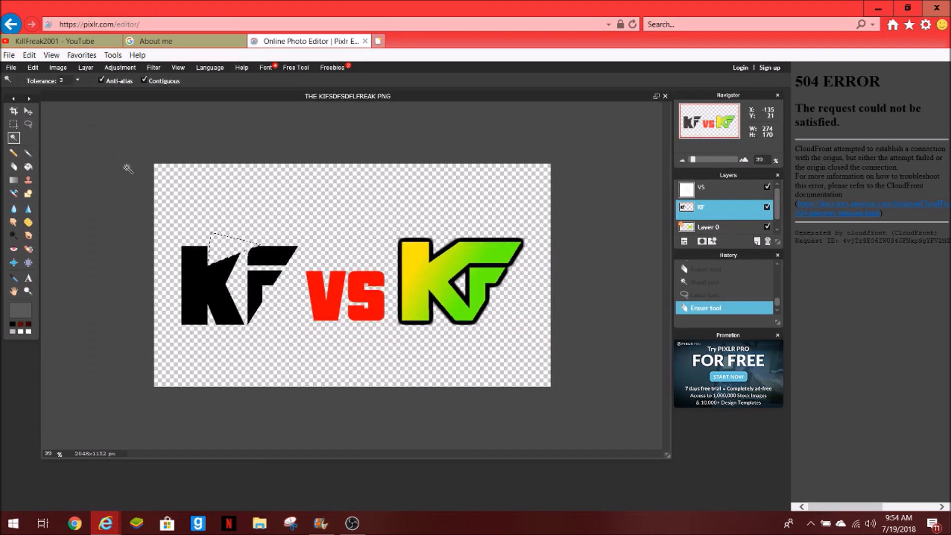
left_click(129, 207)
Lasso an area about 261 by 192 px bridging the black K's upper arm and the F's top bar.
scroll(132, 206, "up", 5)
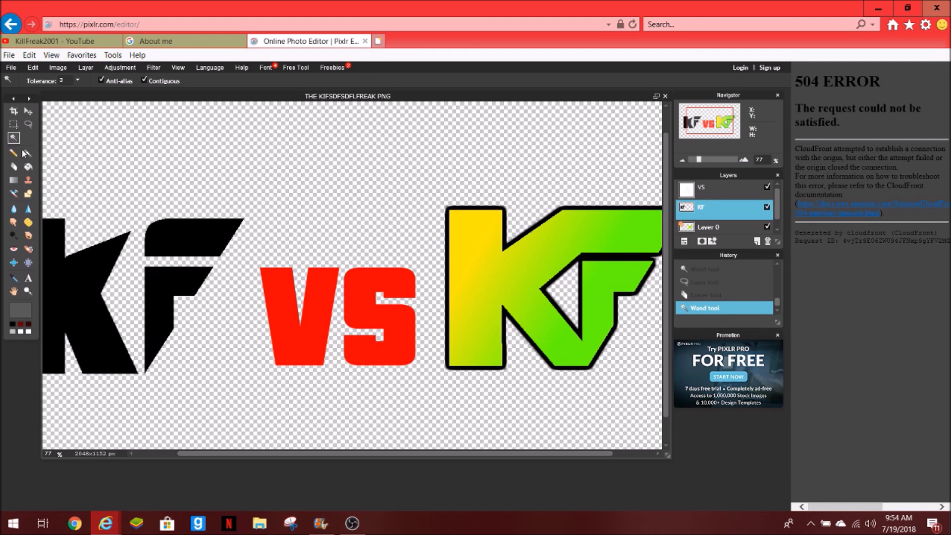
left_click(28, 124)
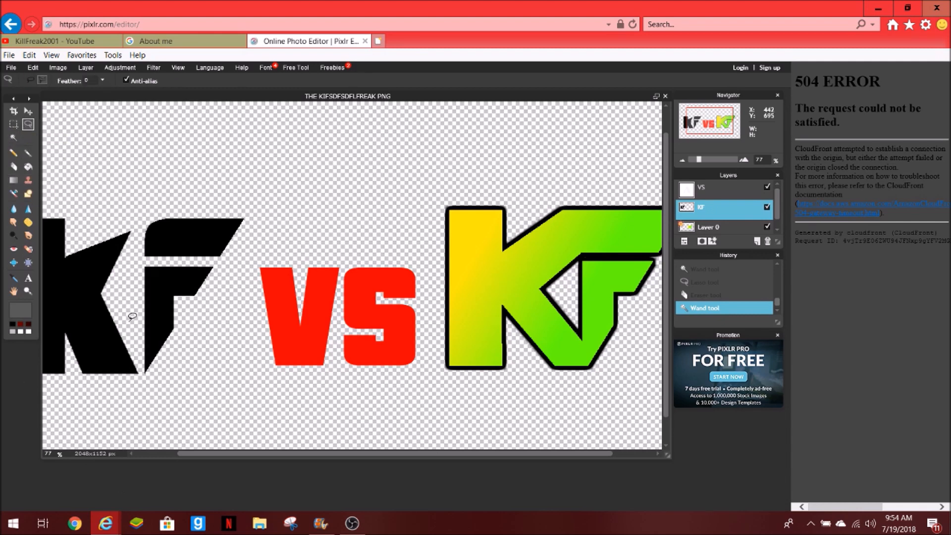
left_click(154, 247)
left_click(165, 218)
left_click(67, 253)
left_click(103, 285)
Set the foreground colour to black, 000000.
left_click(28, 167)
left_click(20, 310)
left_click(92, 194)
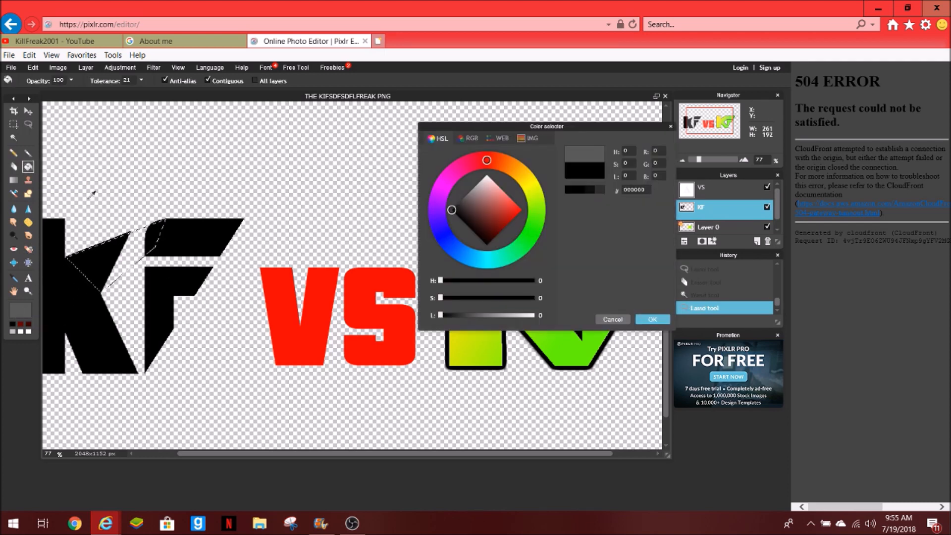
left_click(644, 319)
Brush the lassoed area black to join the K's upper arm to the F's top bar, and deselect.
left_click(28, 153)
mouse_move(88, 242)
left_mouse_down()
mouse_move(58, 302)
mouse_move(142, 213)
mouse_move(119, 223)
left_mouse_up()
left_click(14, 137)
scroll(112, 152, "down", 1)
scroll(112, 152, "down", 3)
left_click(111, 173)
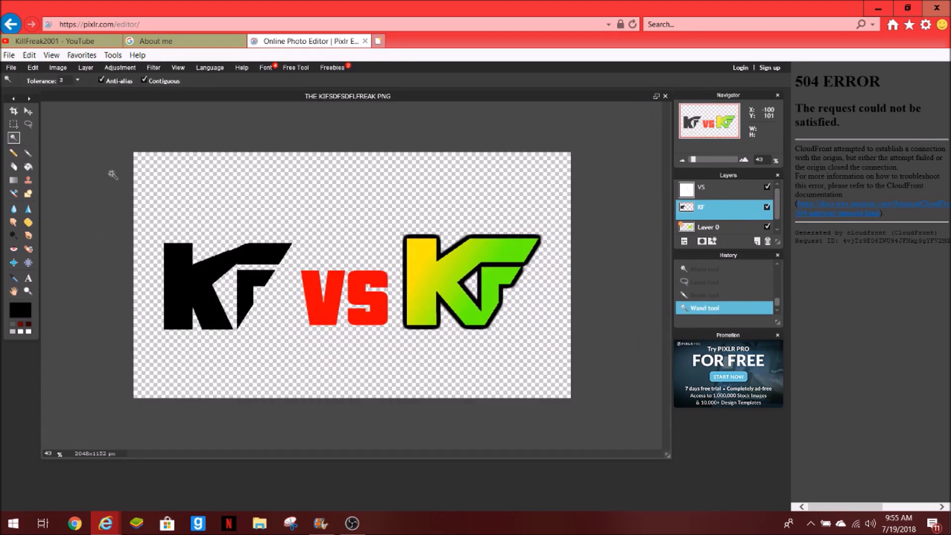
Lasso along the upper edge of the joined K and F arm, brush it black to straighten it, and deselect.
scroll(112, 174, "up", 4)
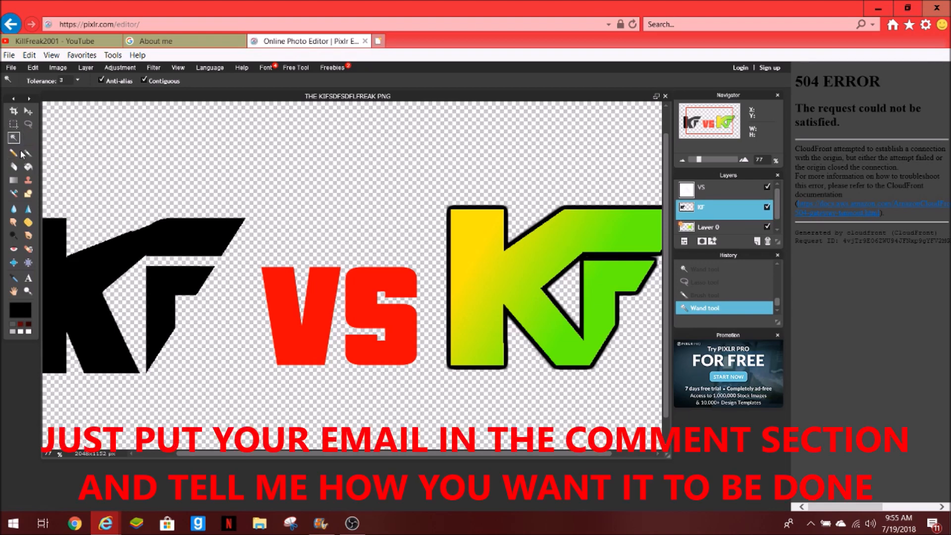
left_click(28, 124)
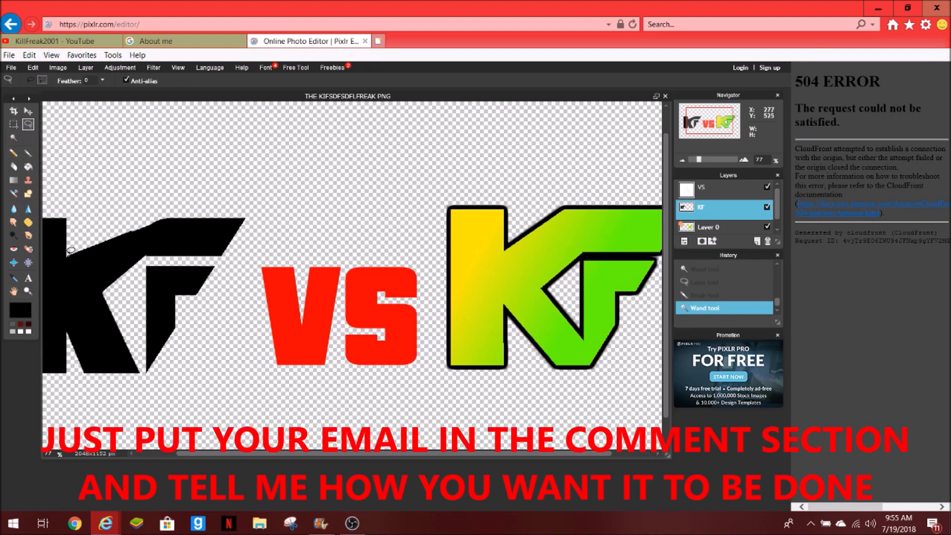
mouse_move(119, 221)
left_mouse_down()
mouse_move(238, 210)
mouse_move(122, 223)
mouse_move(55, 263)
mouse_move(250, 219)
left_mouse_up()
left_click(28, 153)
left_click(13, 140)
scroll(289, 193, "down", 4)
left_click(288, 193)
Lasso the inner edge from the black K's centre corner to the F's top bar, about 201 by 162 px, brush it black, and deselect.
scroll(197, 203, "up", 5)
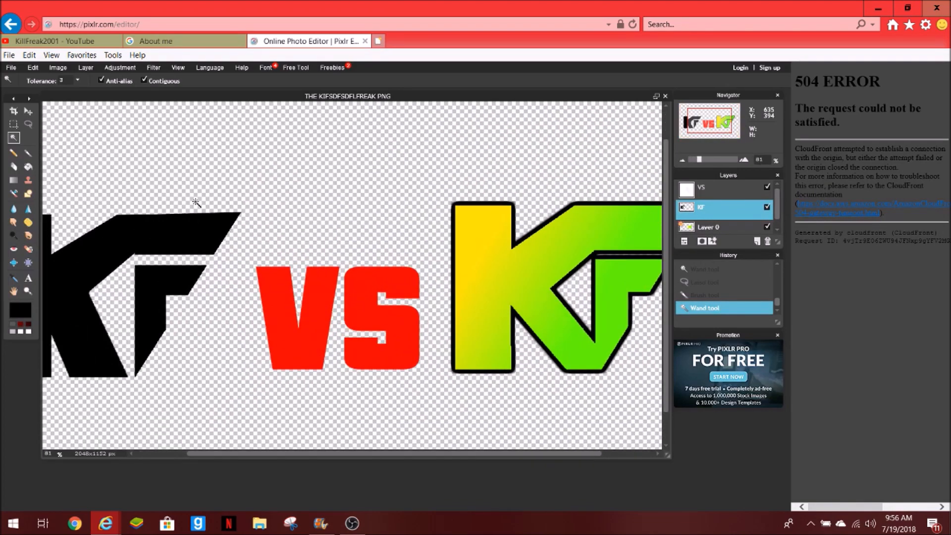
left_click(29, 124)
left_click(88, 291)
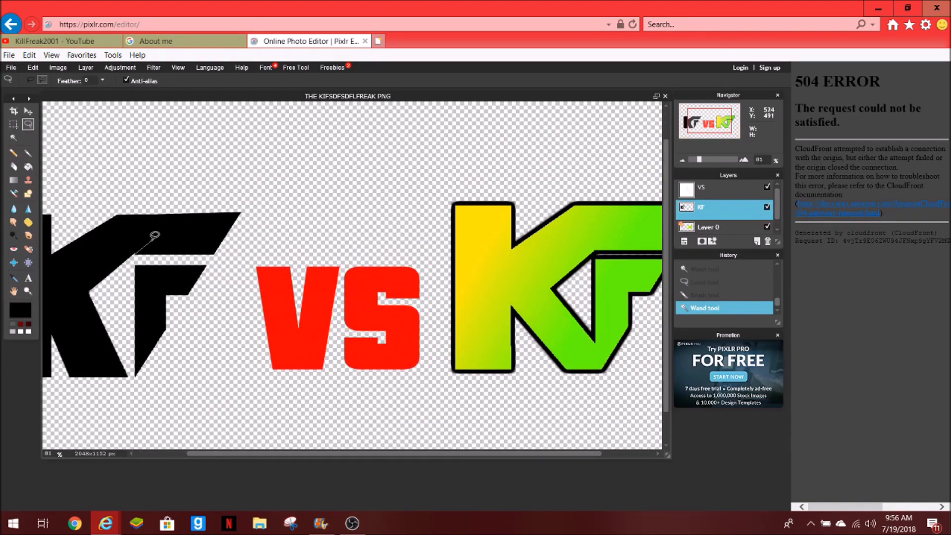
left_click(152, 241)
left_click(101, 253)
left_click(72, 305)
left_click(91, 290)
left_click(13, 137)
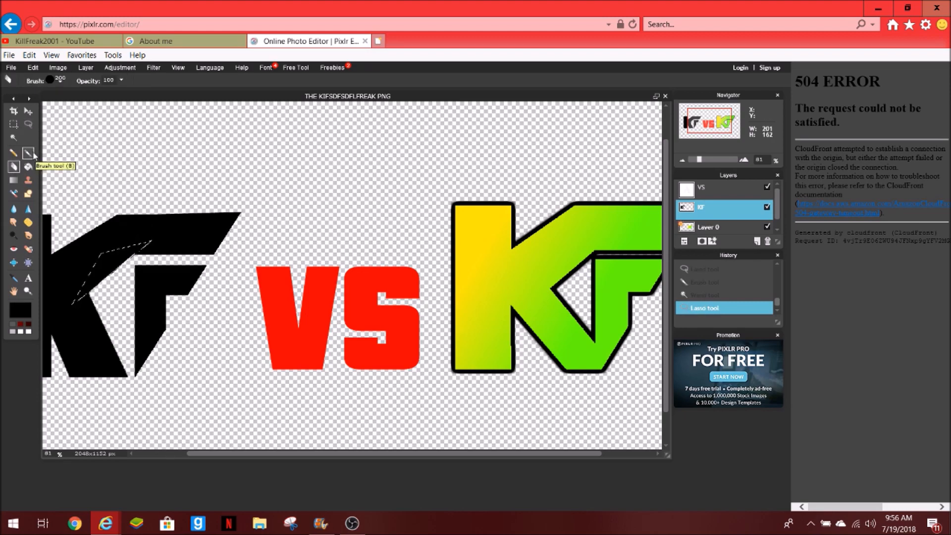
scroll(235, 233, "down", 5)
left_click(176, 234)
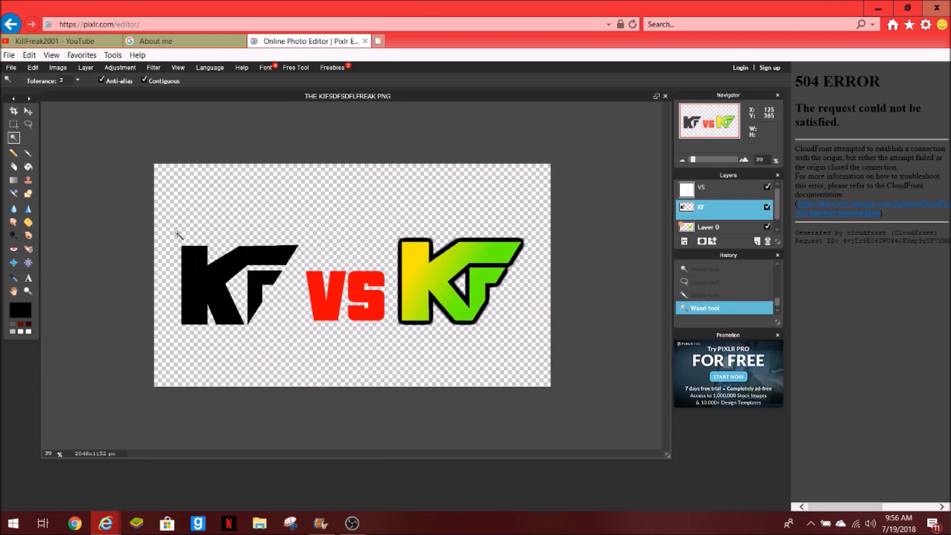
Lasso the area between the black K's lower leg and the F's stem, about 136 by 216 px, brush it black, and deselect.
scroll(178, 234, "up", 5)
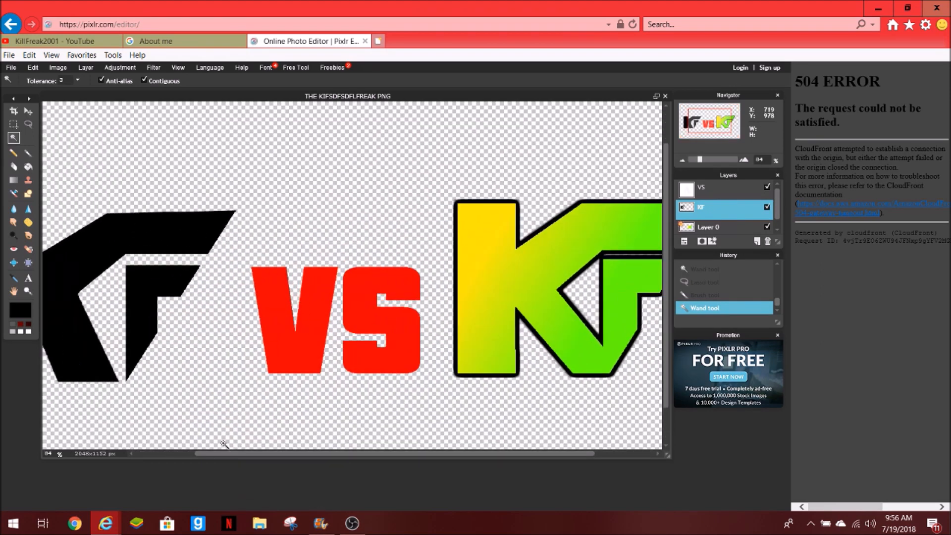
scroll(224, 445, "left", 3)
left_click(28, 124)
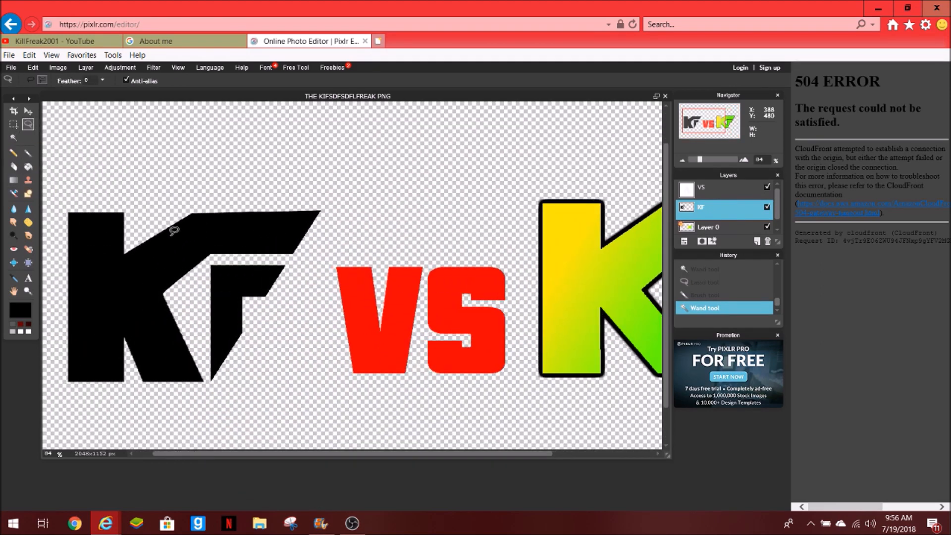
left_click_drag(178, 453, 199, 454)
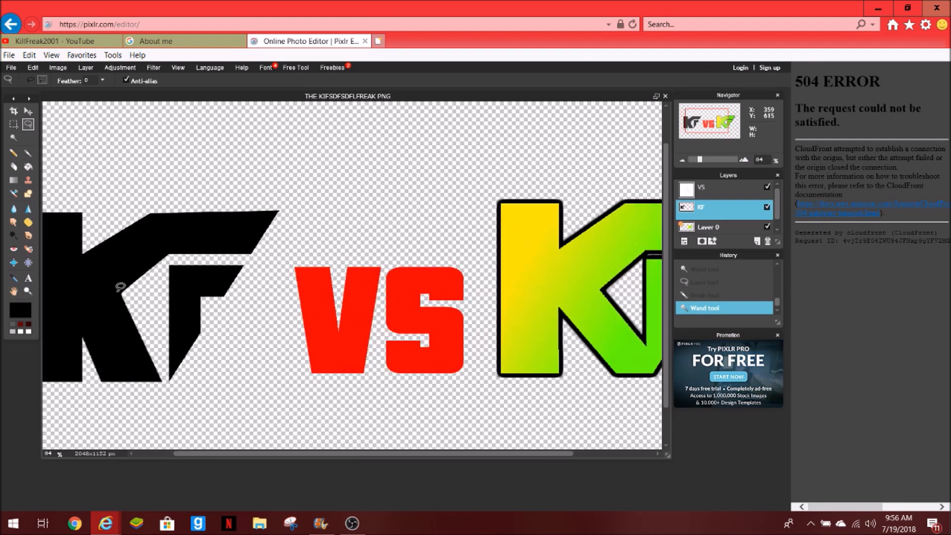
mouse_move(120, 291)
left_mouse_down()
mouse_move(175, 328)
mouse_move(173, 347)
left_mouse_up()
mouse_move(176, 345)
left_mouse_down()
mouse_move(171, 380)
mouse_move(104, 380)
mouse_move(125, 381)
mouse_move(122, 291)
left_mouse_up()
double_click(120, 293)
left_click(28, 152)
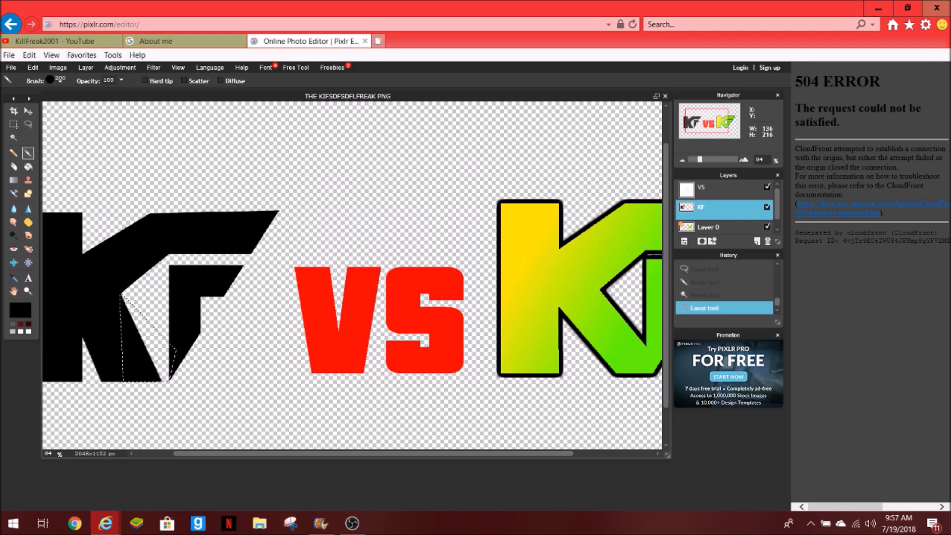
mouse_move(121, 296)
left_mouse_down()
mouse_move(171, 362)
mouse_move(233, 412)
left_mouse_up()
left_click(13, 138)
scroll(361, 258, "down", 5)
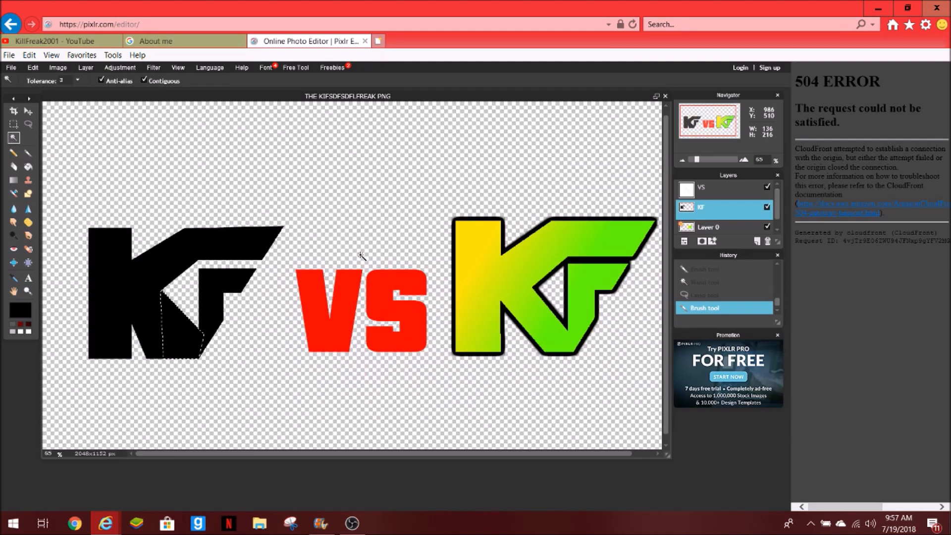
left_click(197, 293)
Lasso a triangle about 122 by 119 px at the inner side of the black K's lower leg, and erase it.
scroll(199, 286, "up", 5)
left_click_drag(198, 454, 147, 454)
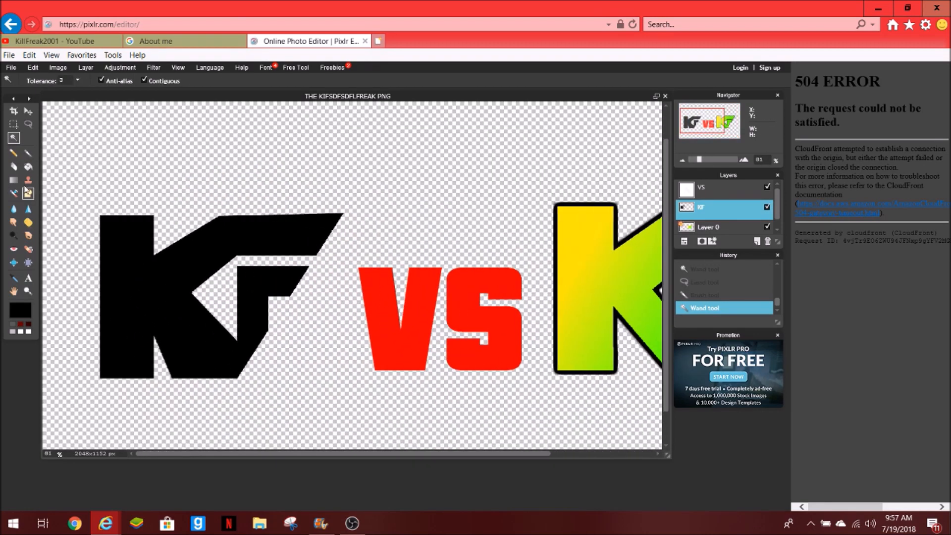
left_click(29, 124)
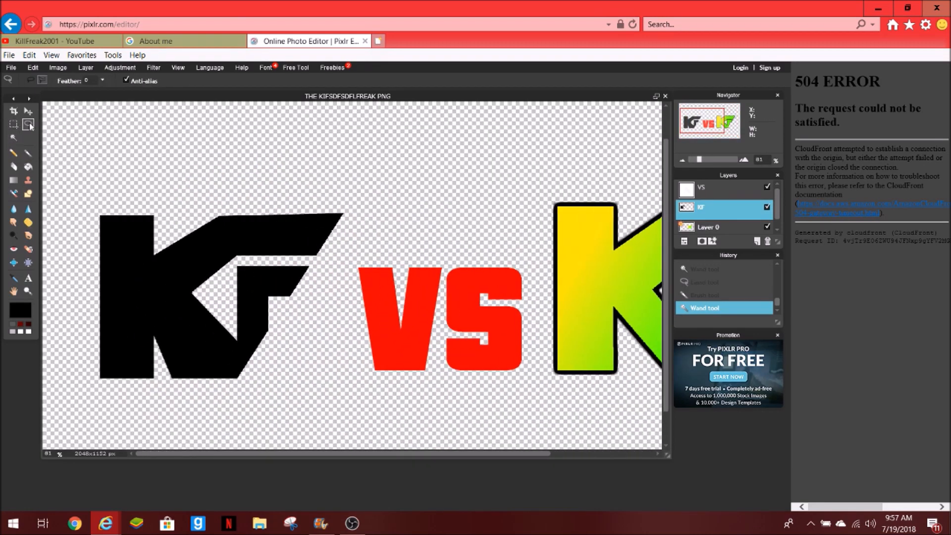
left_click(154, 337)
left_click(155, 337)
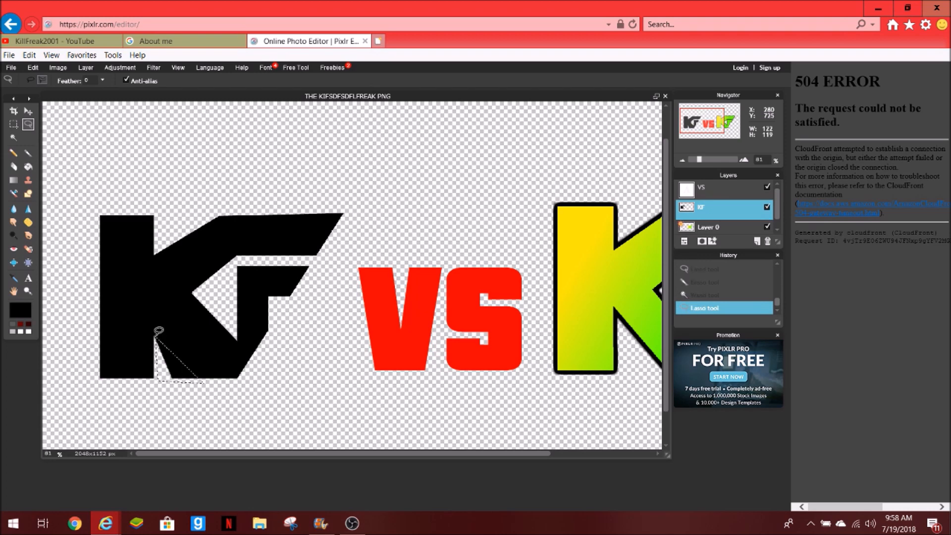
left_click(14, 166)
left_click_drag(208, 389, 166, 357)
left_click(15, 138)
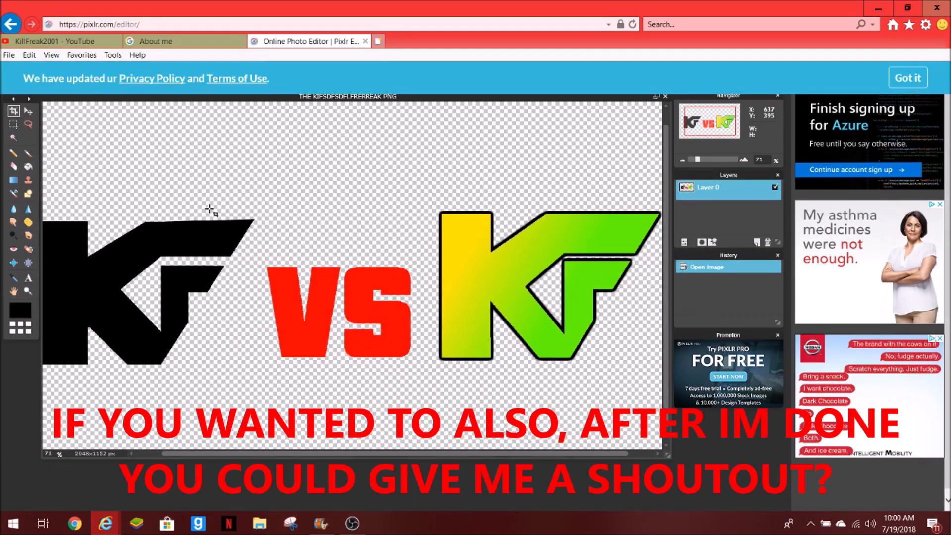
Dismiss the privacy policy notice.
scroll(210, 209, "down", 1)
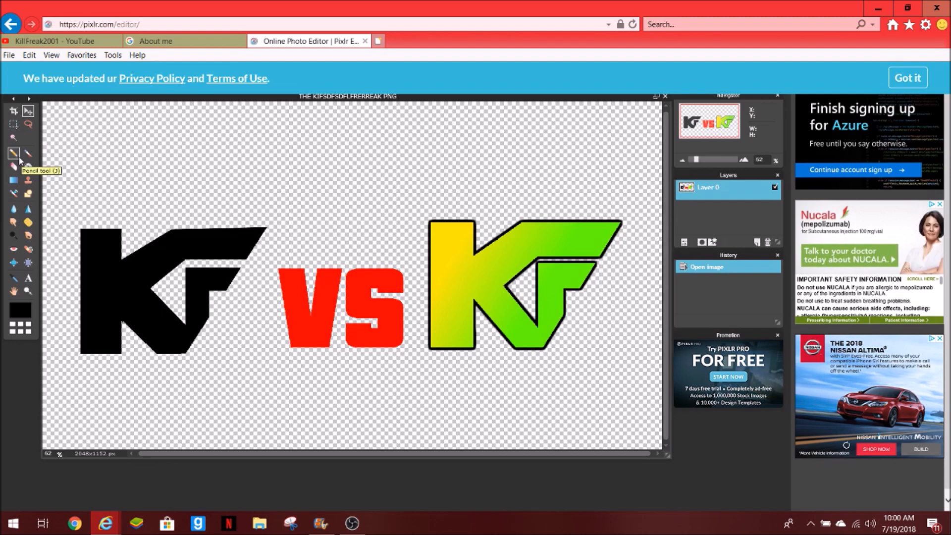
left_click(14, 139)
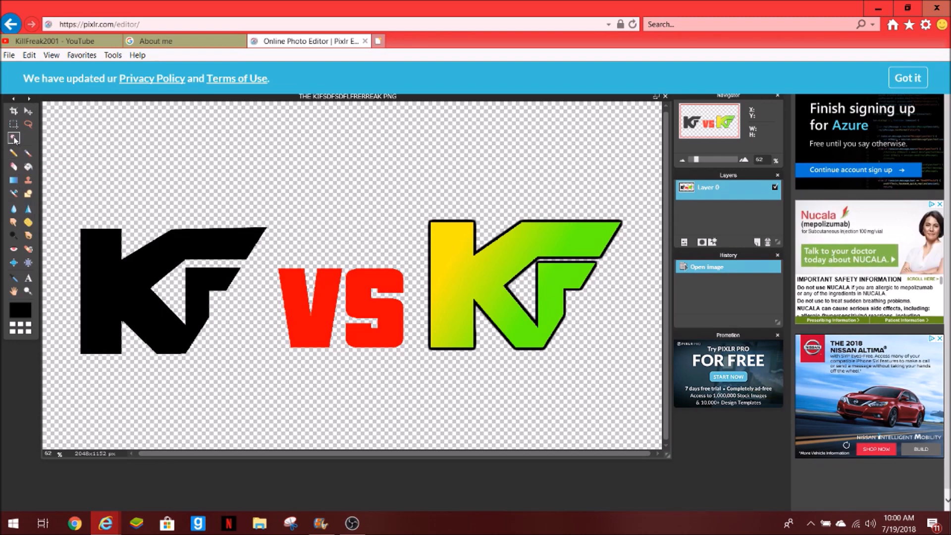
left_click(919, 80)
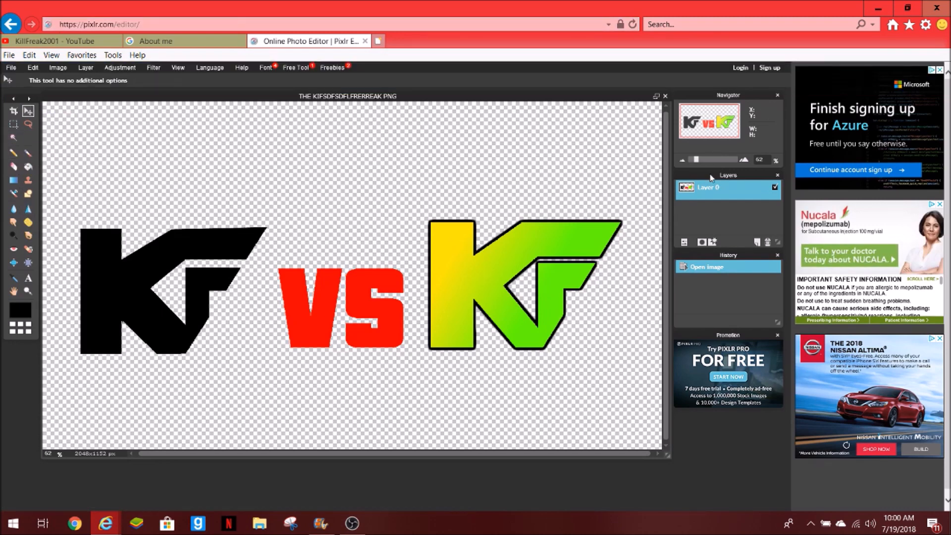
Move the artwork slightly down and to the left, and add two new layers above it.
left_click_drag(173, 242, 169, 248)
left_click(713, 242)
left_click(440, 357)
double_click(757, 242)
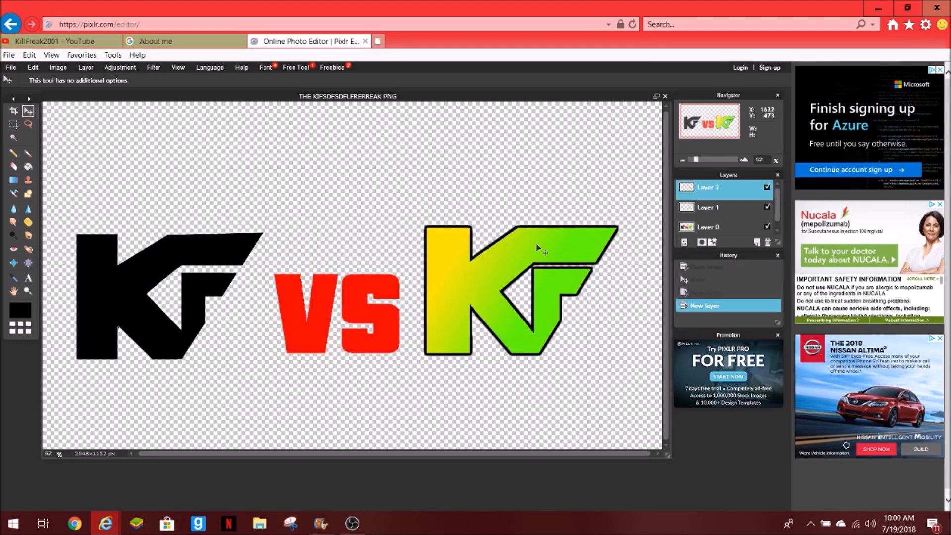
Select the black KF on Layer 0 with the Wand tool and copy it.
left_click(14, 137)
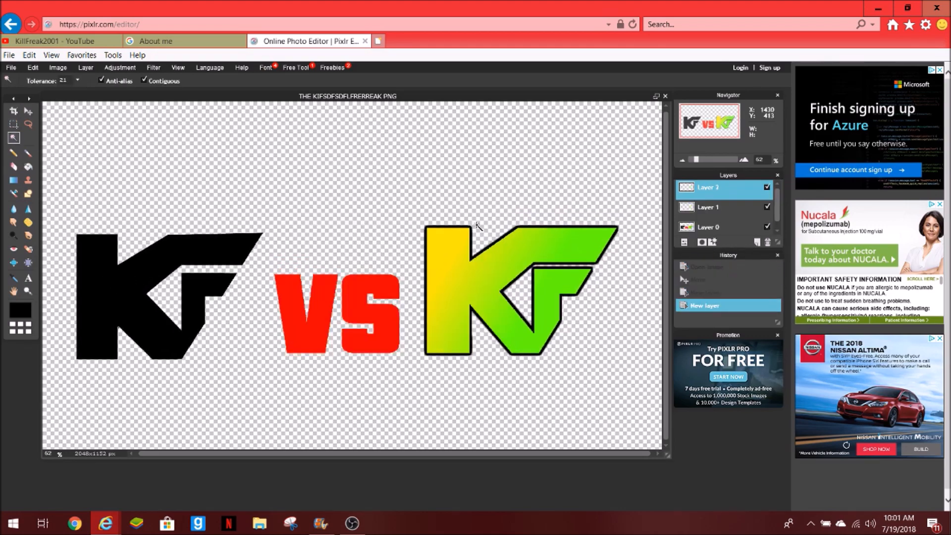
left_click(701, 228)
left_click(127, 306)
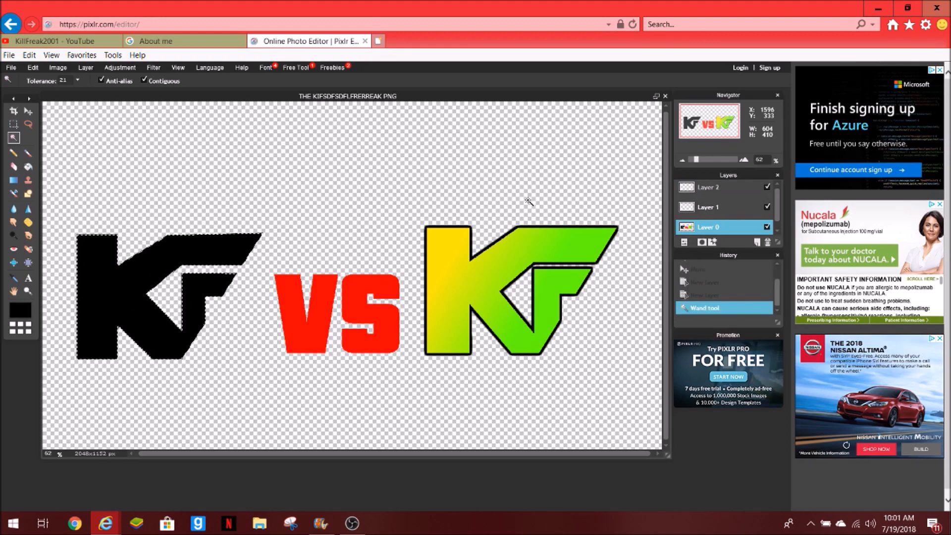
left_click(29, 111)
left_click(33, 68)
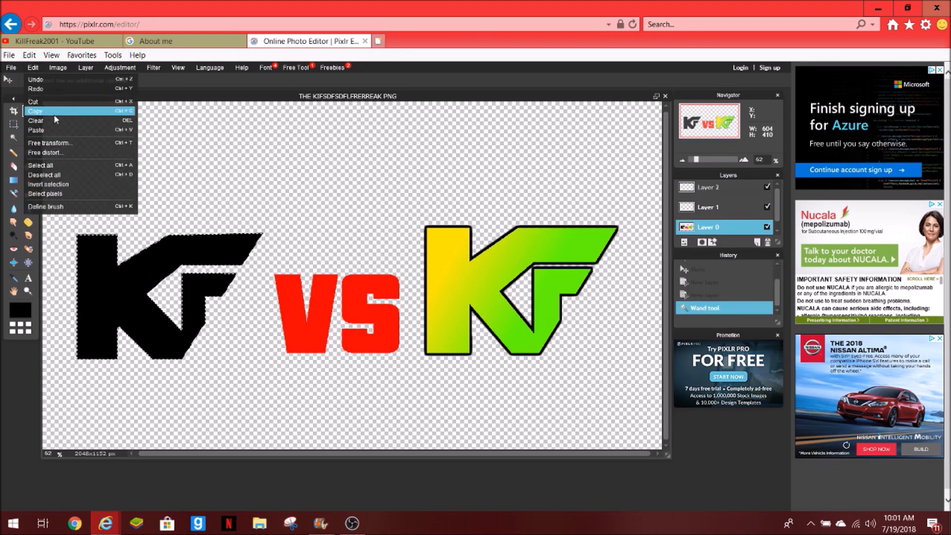
left_click(54, 112)
Deselect, paste the copied black KF as a new layer above Layer 1, and move it above the red VS.
left_click(723, 207)
right_click(708, 208)
left_click(565, 178)
left_click(32, 68)
left_click(55, 129)
left_click_drag(308, 290, 335, 194)
Erase the original black KF from Layer 0 with a hard 200 px eraser brush.
left_click(13, 166)
left_click(725, 228)
left_click(58, 81)
left_click(208, 103)
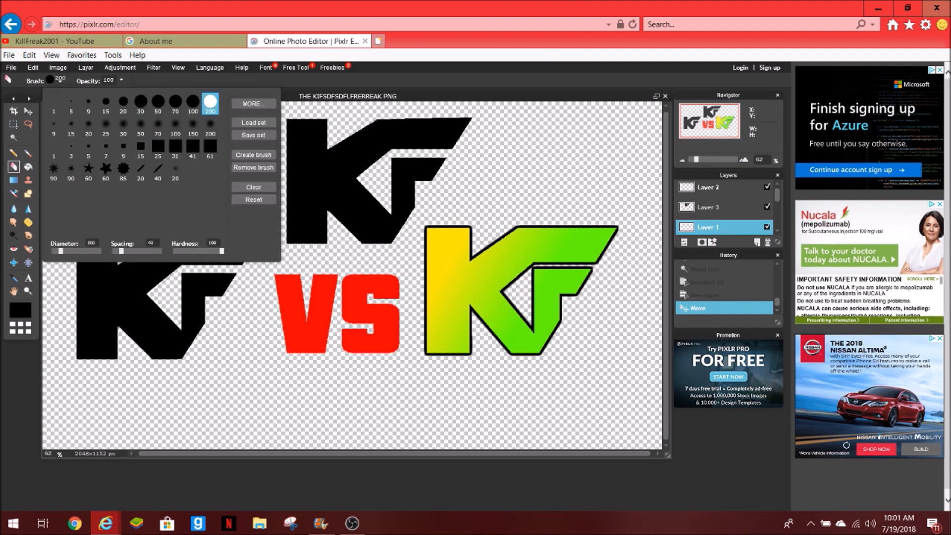
left_click_drag(87, 355, 164, 292)
scroll(716, 204, "down", 1)
left_click(707, 221)
mouse_move(75, 258)
left_mouse_down()
mouse_move(121, 206)
mouse_move(140, 355)
mouse_move(232, 225)
left_mouse_up()
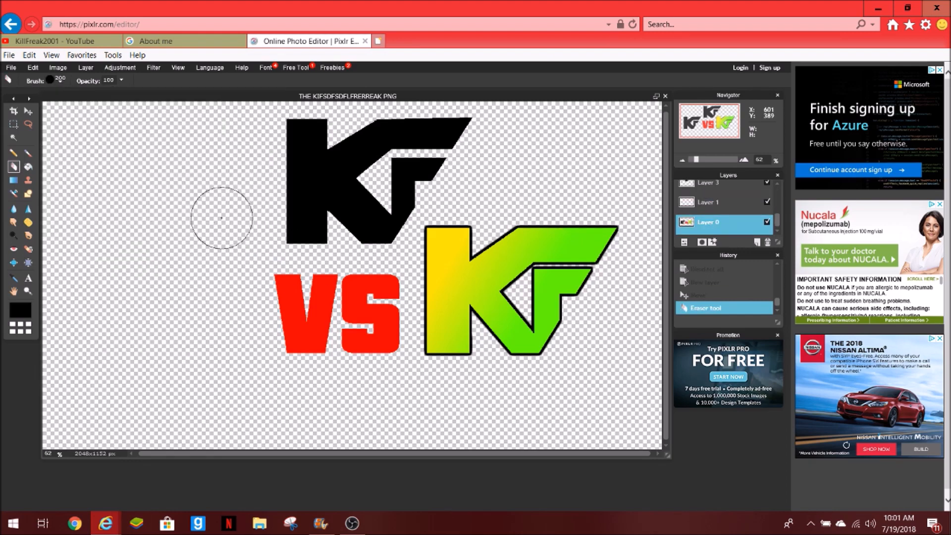
Move the pasted black KF on Layer 3 down beside the red VS, level with the green KF.
left_click(28, 111)
left_click(681, 190)
mouse_move(303, 198)
left_mouse_down()
mouse_move(106, 321)
mouse_move(112, 313)
left_mouse_up()
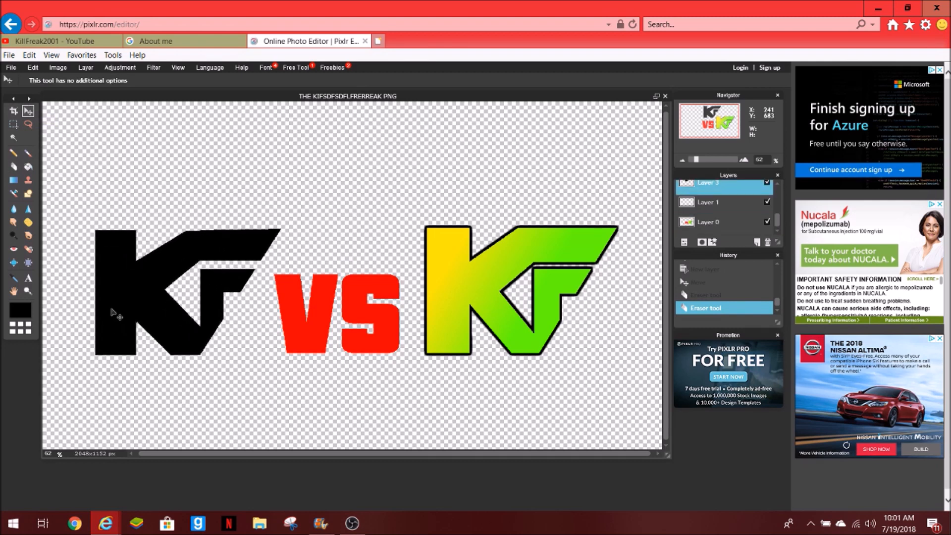
scroll(735, 200, "up", 1)
Select the black KF with the Wand tool and set the gradient's start color to yellow, #fffb00.
left_click(14, 137)
left_click(119, 278)
left_click(14, 180)
left_click(119, 81)
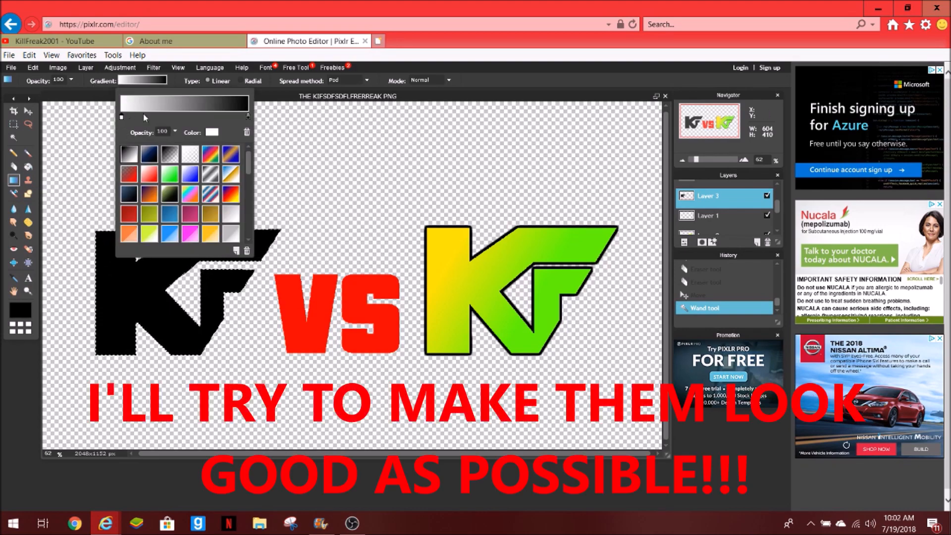
left_click(212, 132)
left_click(369, 245)
left_click(376, 218)
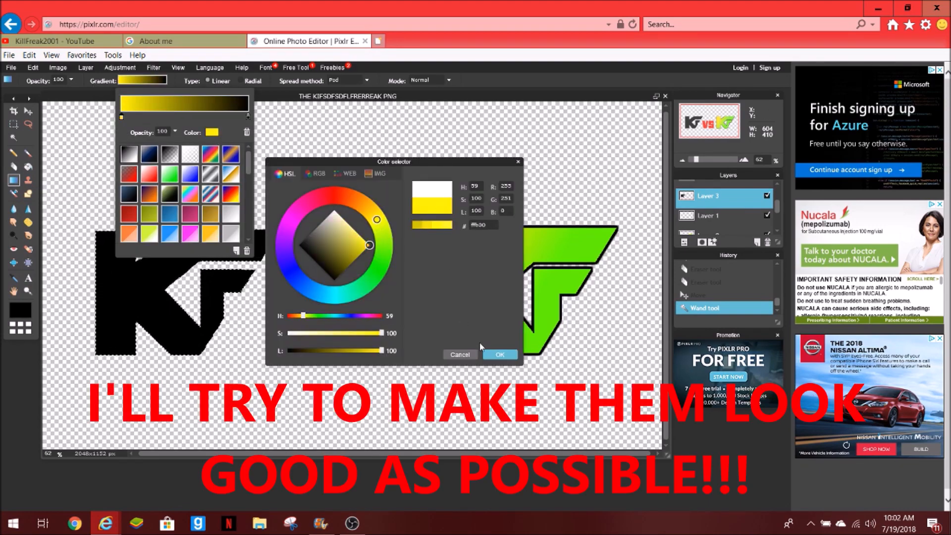
left_click(493, 354)
Set the gradient's end color to bright green, #3cff00.
left_click(248, 117)
left_click(212, 132)
left_click(383, 244)
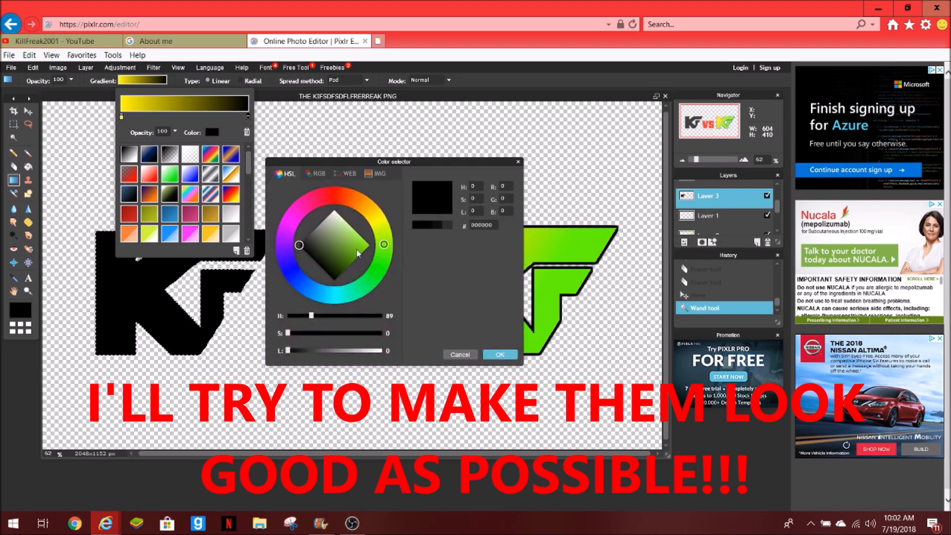
left_click(369, 245)
left_click_drag(389, 255, 396, 266)
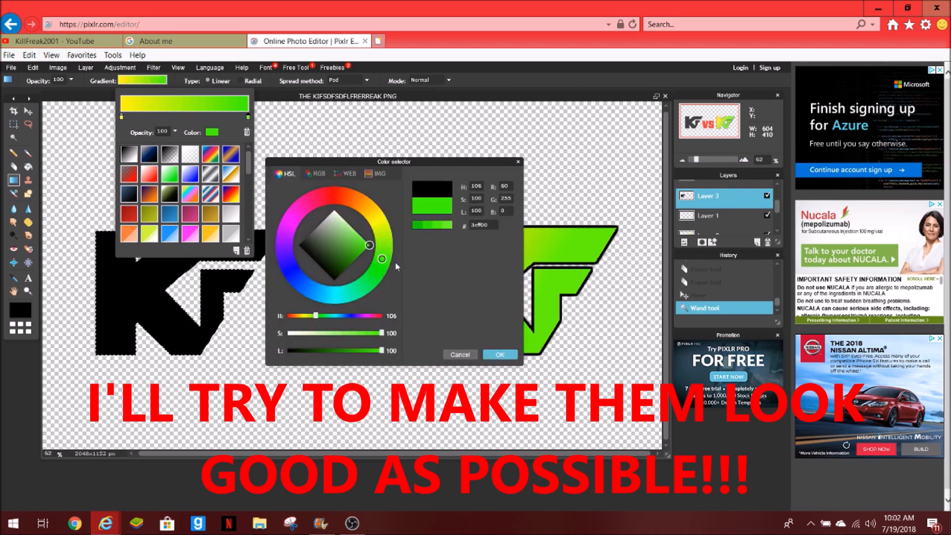
left_click(499, 355)
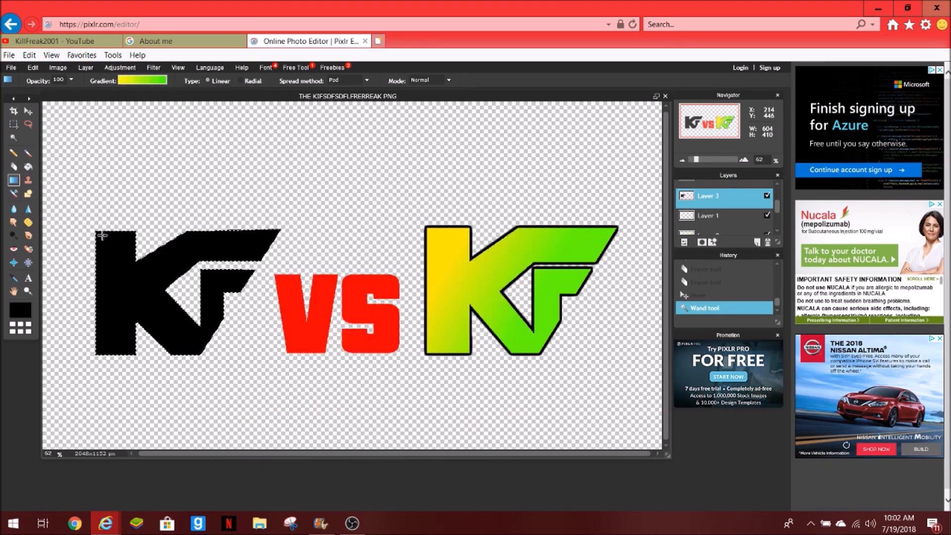
Fill the selected KF with the linear yellow-to-green gradient, deselect it, and open its layer styles.
left_click_drag(204, 300, 208, 303)
left_click(29, 111)
left_click(14, 138)
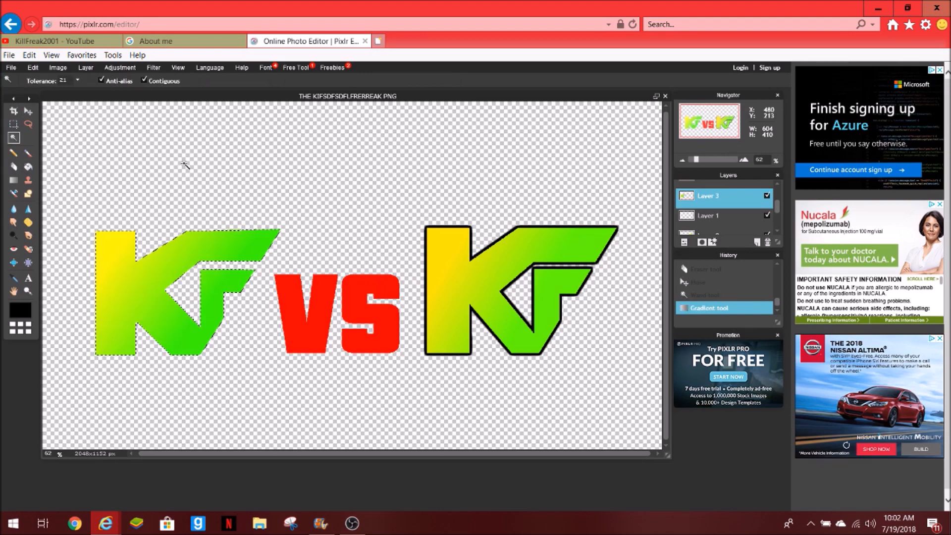
scroll(99, 218, "down", 2)
left_click(99, 218)
scroll(99, 218, "up", 2)
left_click(712, 242)
Try outer glow and inner glow styles on the gradient-filled KF layer.
left_click(302, 229)
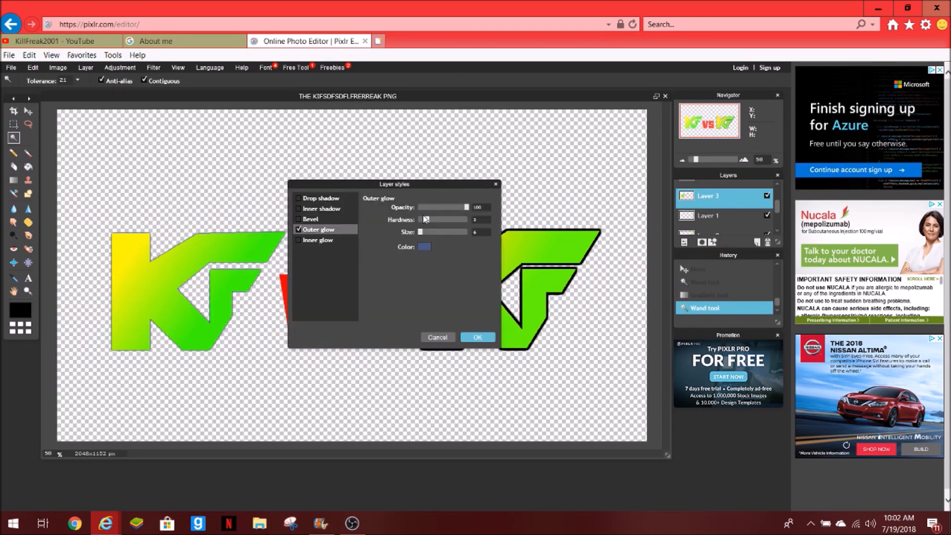
left_click(316, 241)
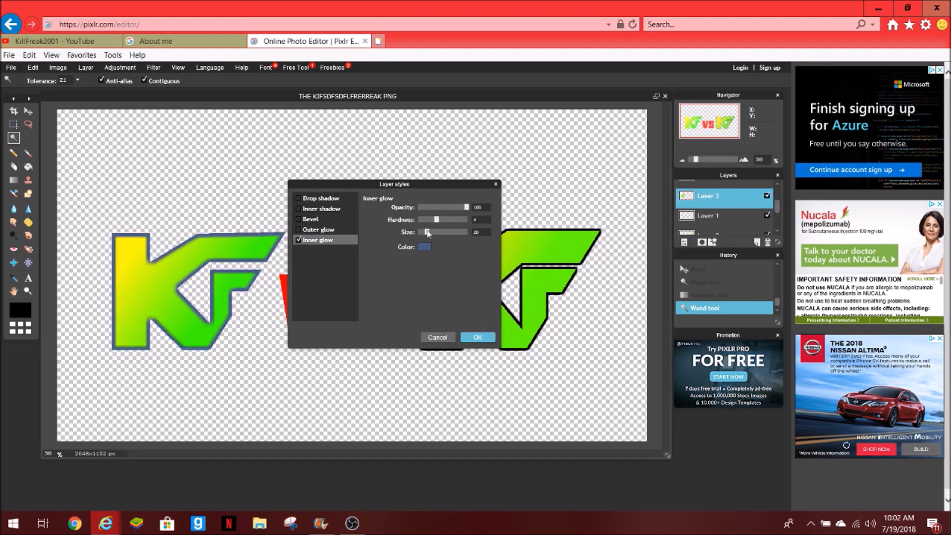
left_click_drag(427, 236, 419, 243)
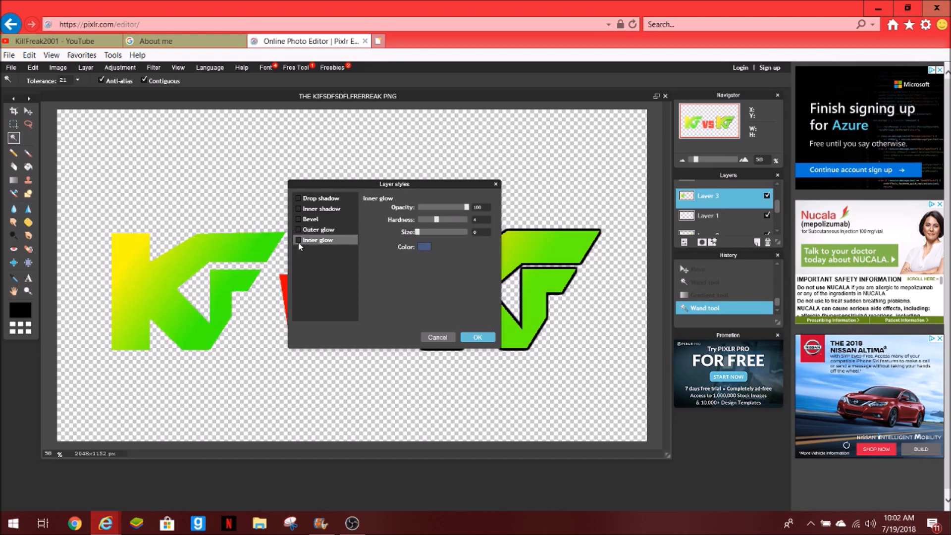
left_click_drag(437, 222, 473, 222)
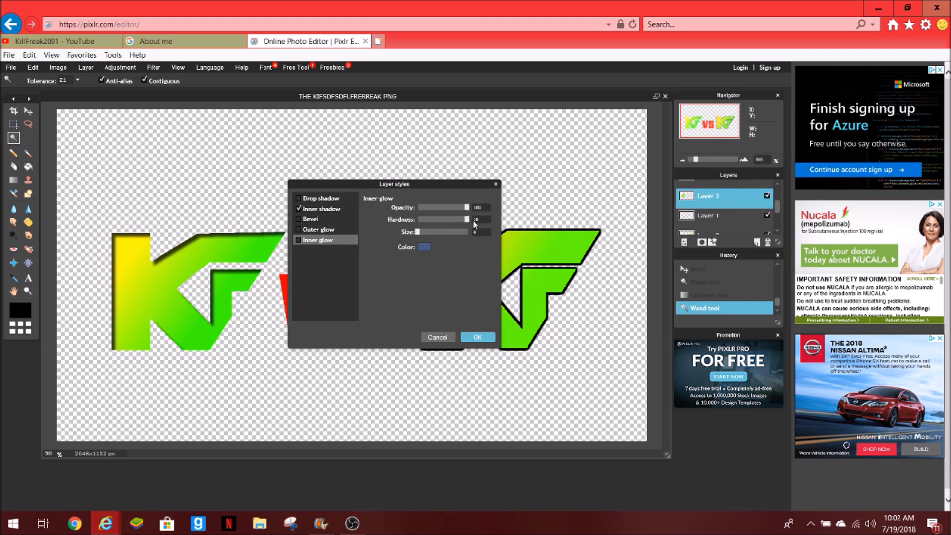
Give the KF on Layer 3 an inner shadow with distance 18 and size 13.
left_click(340, 209)
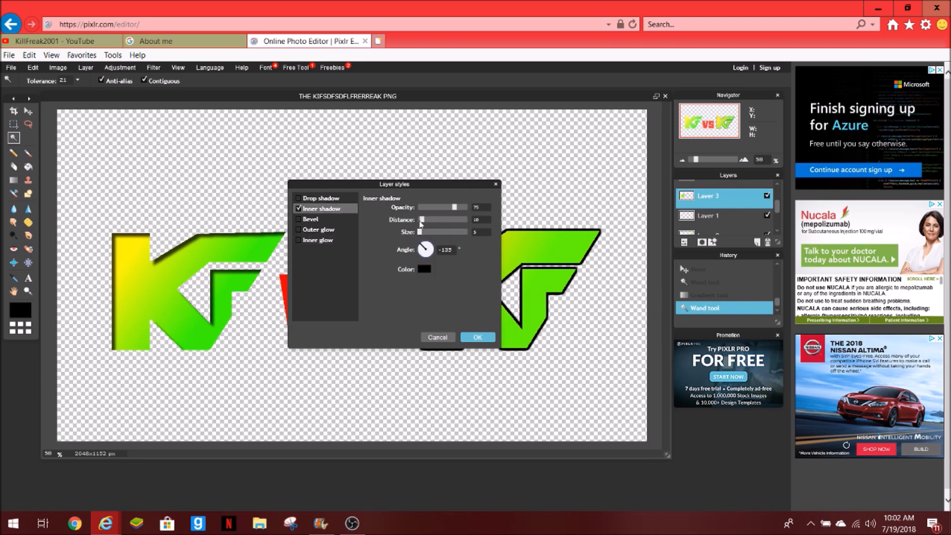
left_click_drag(420, 231, 424, 233)
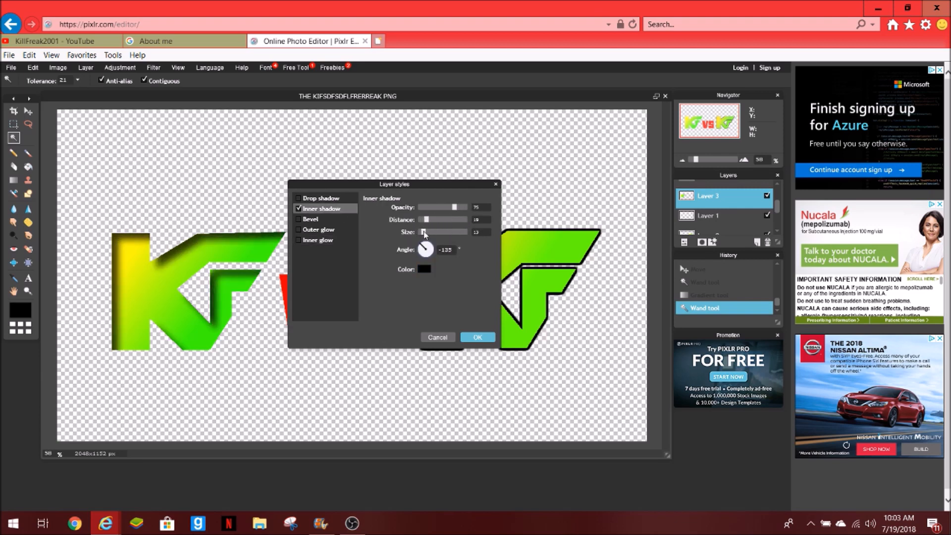
left_click(476, 337)
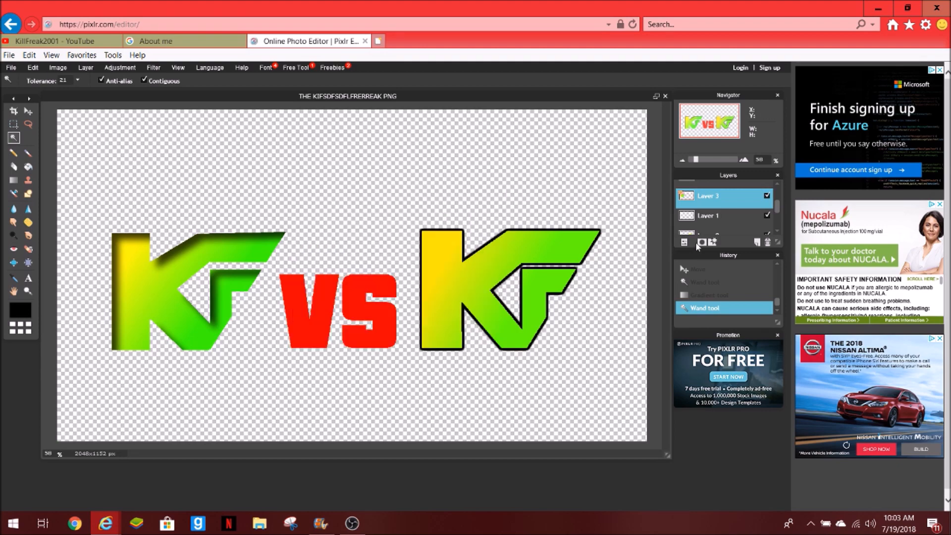
Add a black outer glow to the KF on Layer 3, adjusting its hardness and size to form an outline.
left_click(300, 230)
mouse_move(430, 220)
left_mouse_down()
mouse_move(504, 232)
mouse_move(424, 233)
left_mouse_up()
left_click(421, 246)
left_click_drag(333, 240, 296, 242)
left_click(501, 352)
left_click(478, 341)
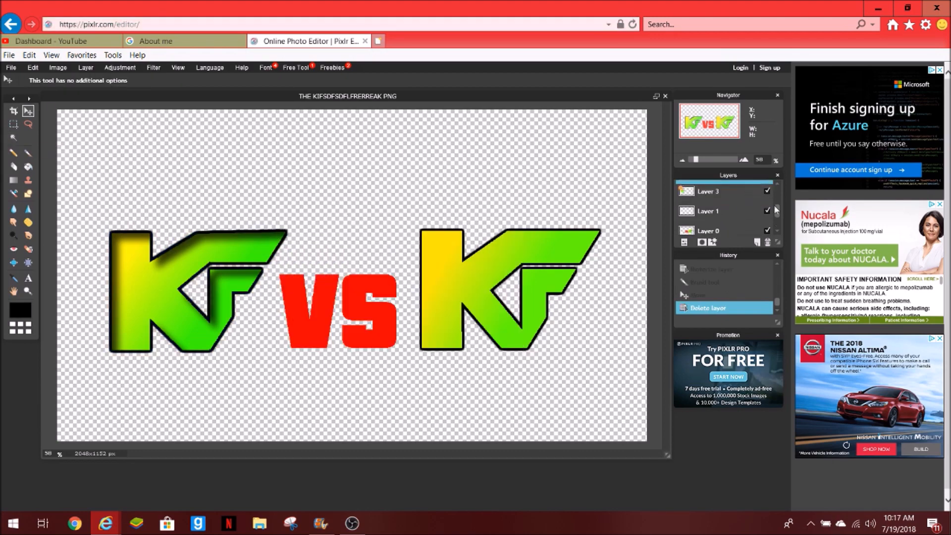
Hide Layer 0, Layer 1 and Layer 2, and select Layer 3 with the styled KF.
left_click(766, 211)
scroll(768, 211, "down", 1)
left_click(767, 221)
scroll(767, 218, "up", 3)
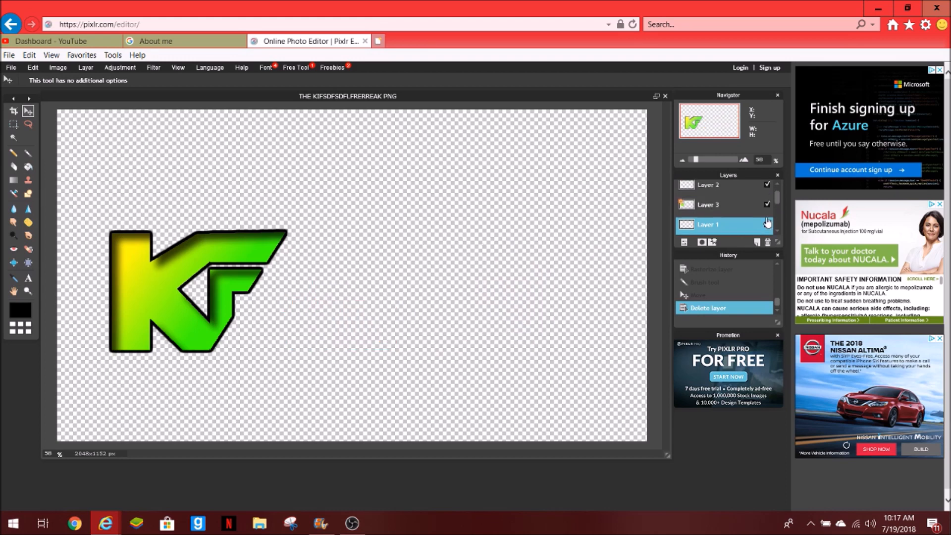
left_click(767, 188)
left_click(731, 207)
Move the KF to the middle of the canvas, enlarge it with Free transform, and apply the change.
left_click_drag(140, 291, 280, 277)
left_click(33, 67)
left_click(55, 142)
left_click_drag(427, 219, 472, 184)
left_click_drag(268, 277, 314, 272)
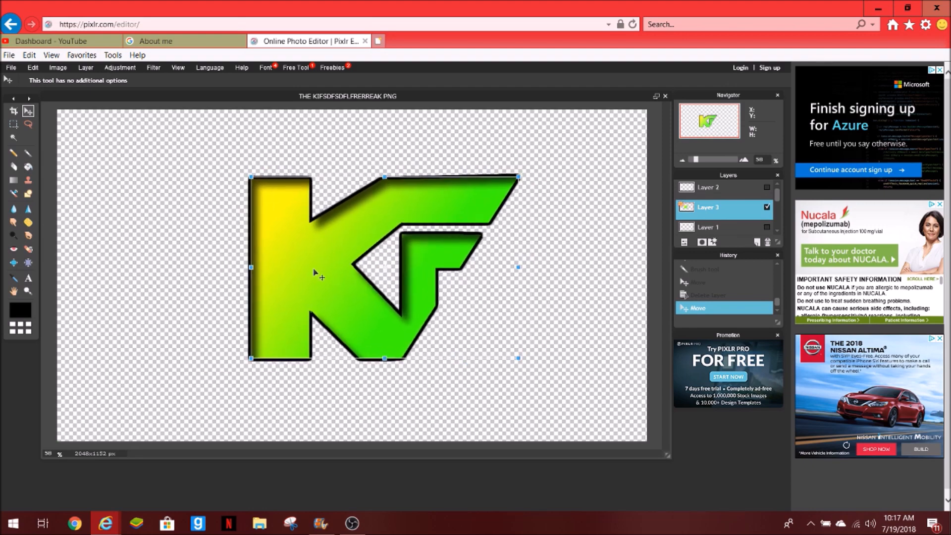
left_click(164, 235)
left_click(357, 306)
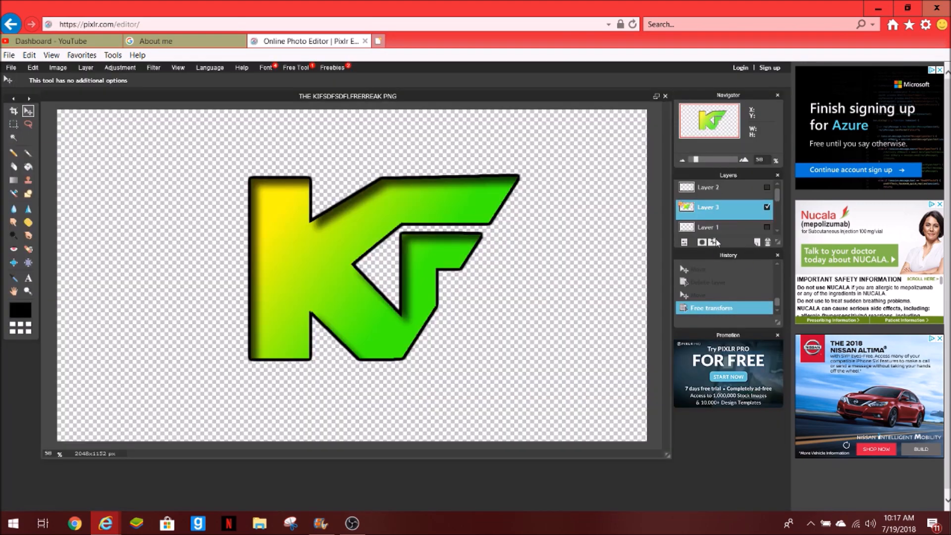
Show and select Layer 1, and add a middle color stop to the yellow-to-green gradient.
left_click(744, 226)
left_click(14, 180)
left_click(143, 80)
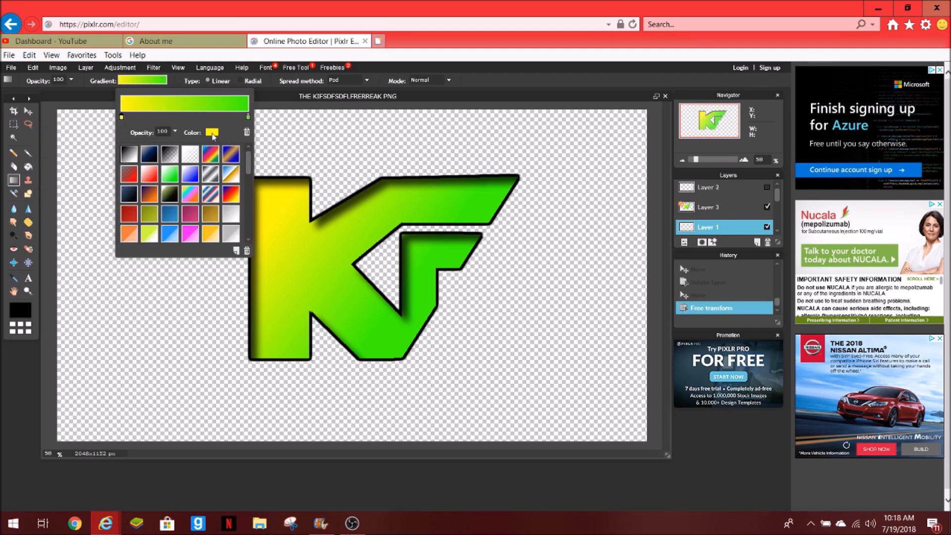
left_click(247, 117)
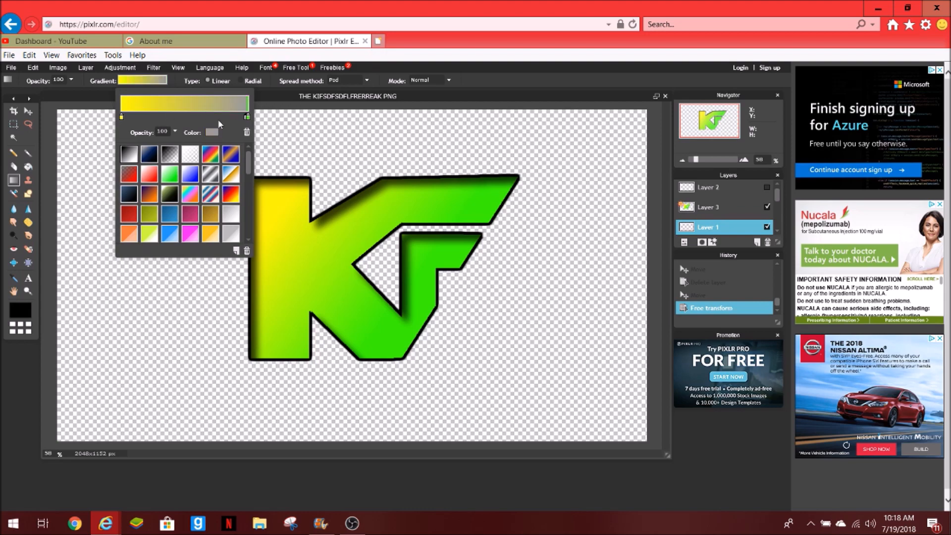
left_click_drag(244, 119, 184, 124)
Change the gradient's start color to a dark olive yellow.
left_click(121, 116)
left_click(215, 133)
left_click_drag(313, 210, 350, 279)
left_click(500, 354)
Change the gradient's middle stop to a dark red.
left_click(186, 117)
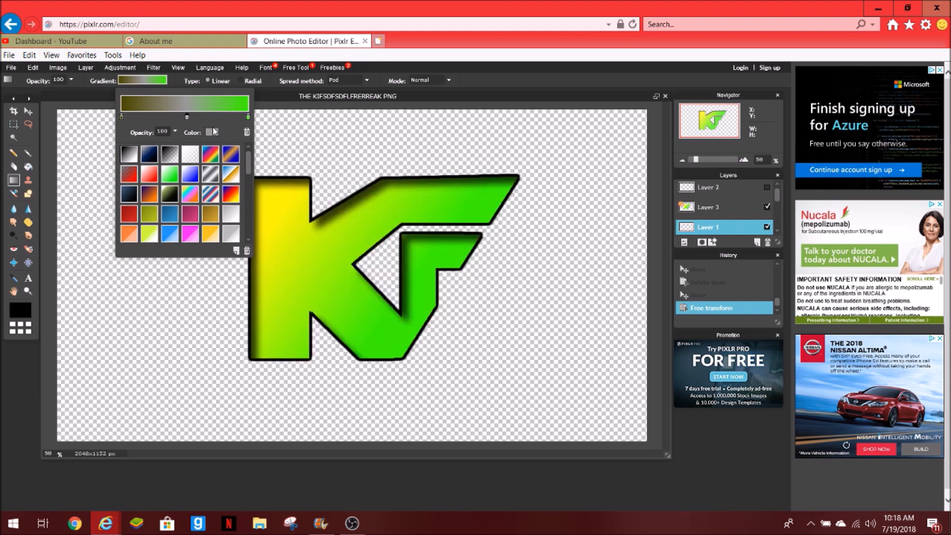
left_click(212, 132)
left_click(369, 245)
left_click_drag(355, 250, 351, 263)
left_click(501, 354)
Set the gradient's end color to dark green and fill Layer 1 diagonally from the upper-left to the lower-right corner.
left_click(248, 117)
left_click(212, 132)
left_click_drag(364, 246, 366, 283)
left_click(499, 354)
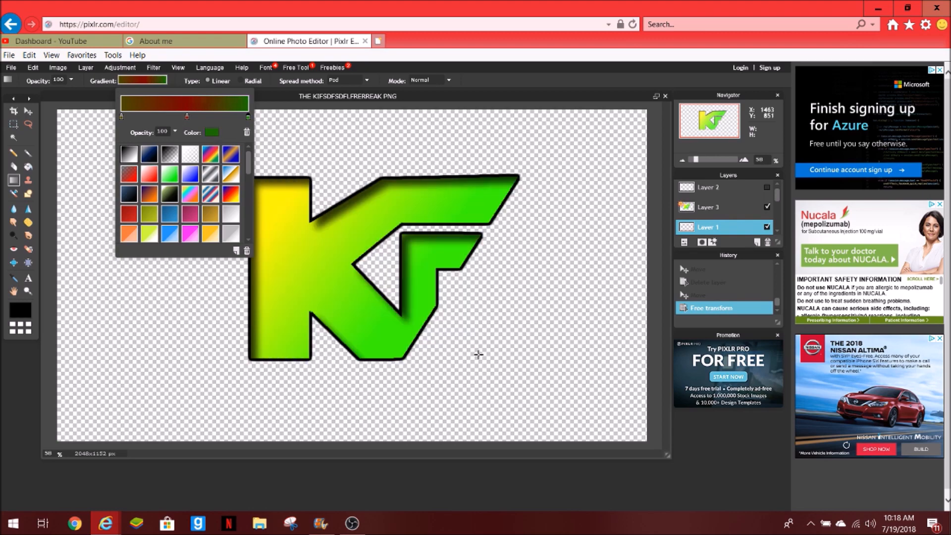
left_click(84, 133)
left_click_drag(57, 108, 609, 425)
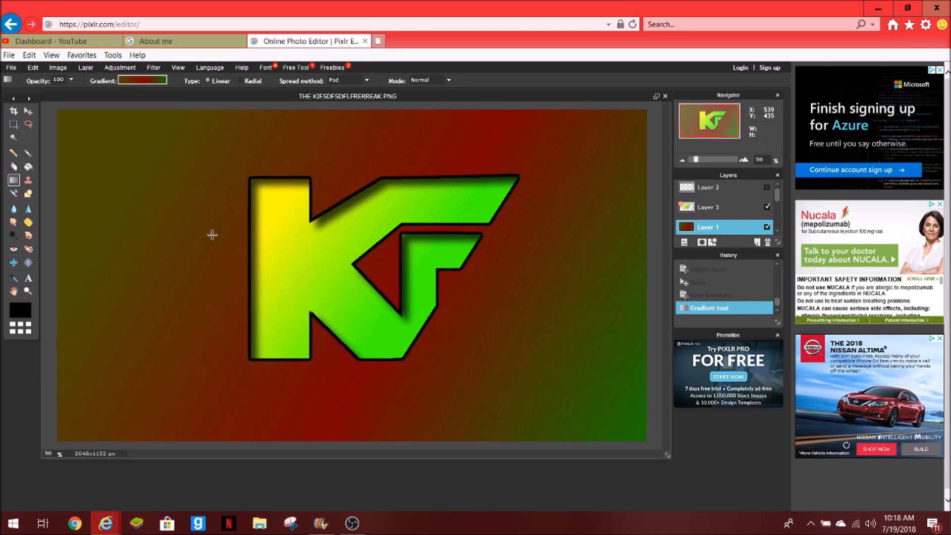
Save the image in the Camera Roll folder as THE KIFSDfdfdfFSDFLFRERREAK PNG.png.
left_click(11, 67)
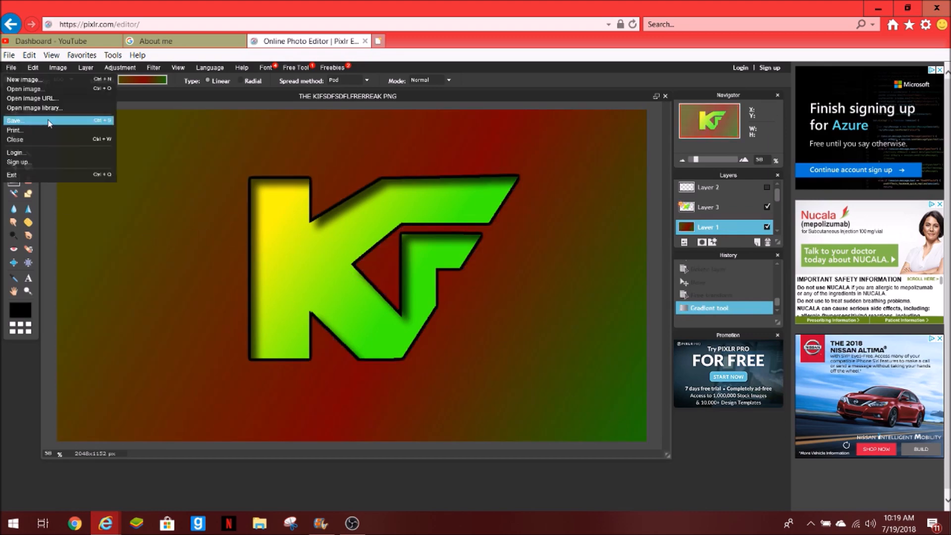
left_click(19, 122)
left_click(120, 233)
type("fdfdfFSDFLFRERREAK PNG.png")
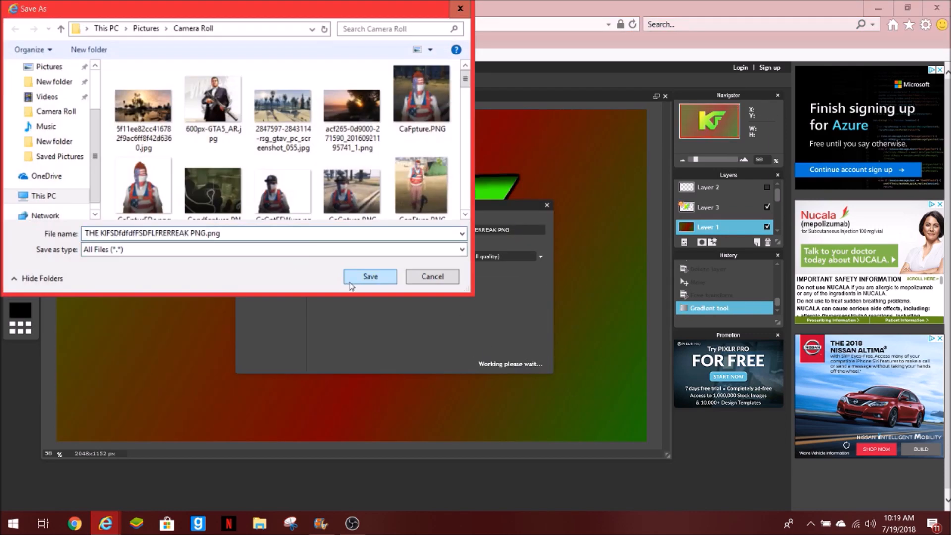
left_click(350, 280)
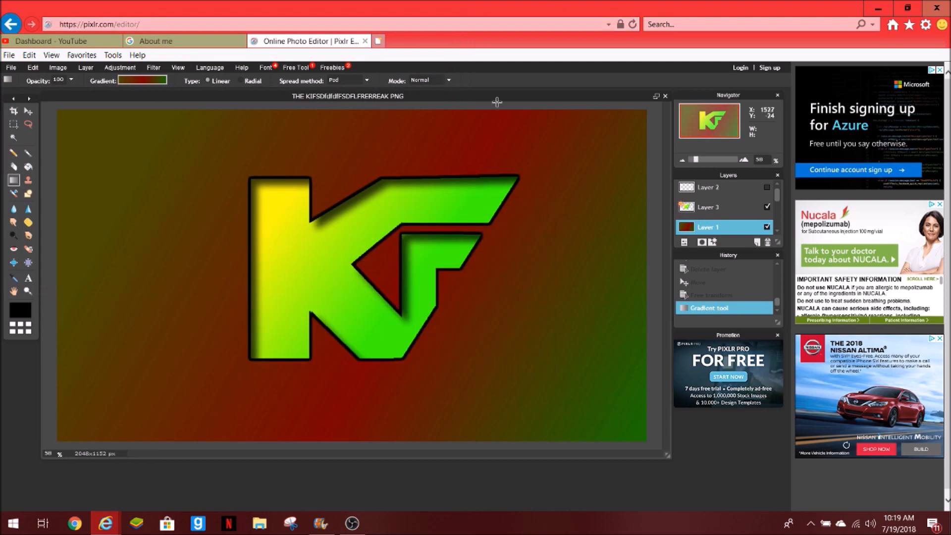